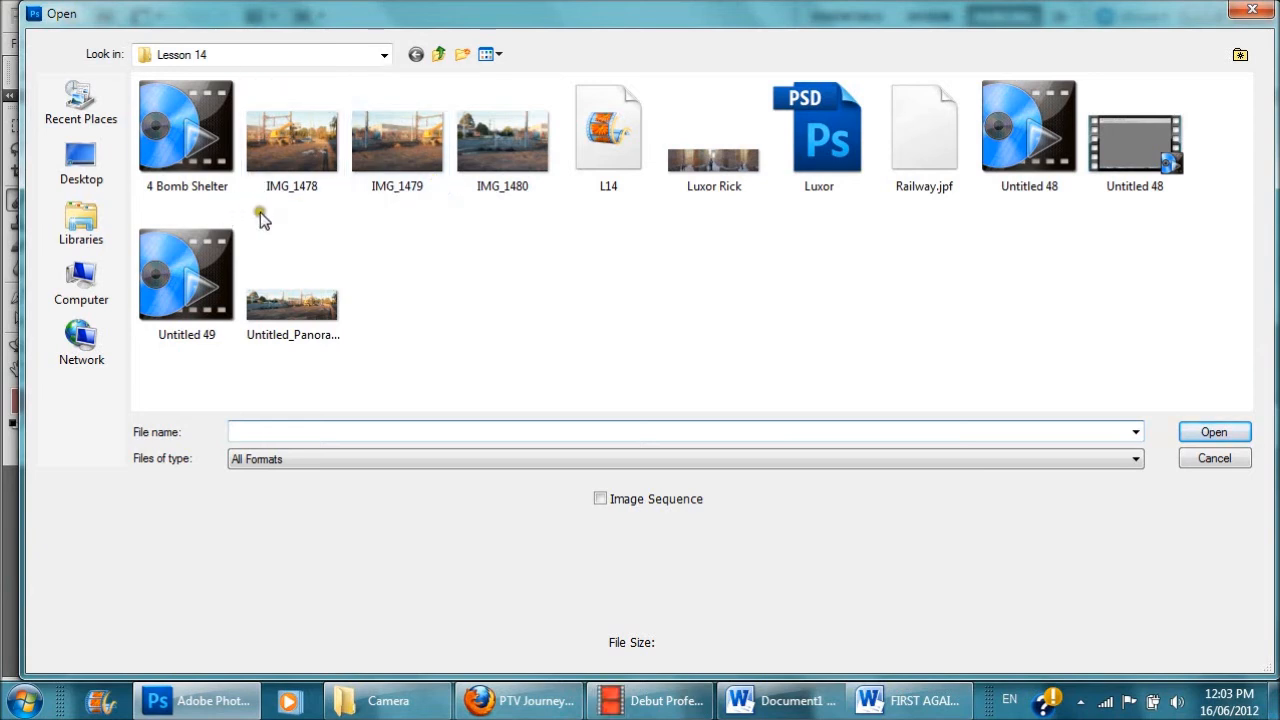
# Step: Open the photos IMG_1478, IMG_1479 and IMG_1480 together from the Lesson 14 folder
pyautogui.moveTo(262, 211); pyautogui.dragTo(500, 155)
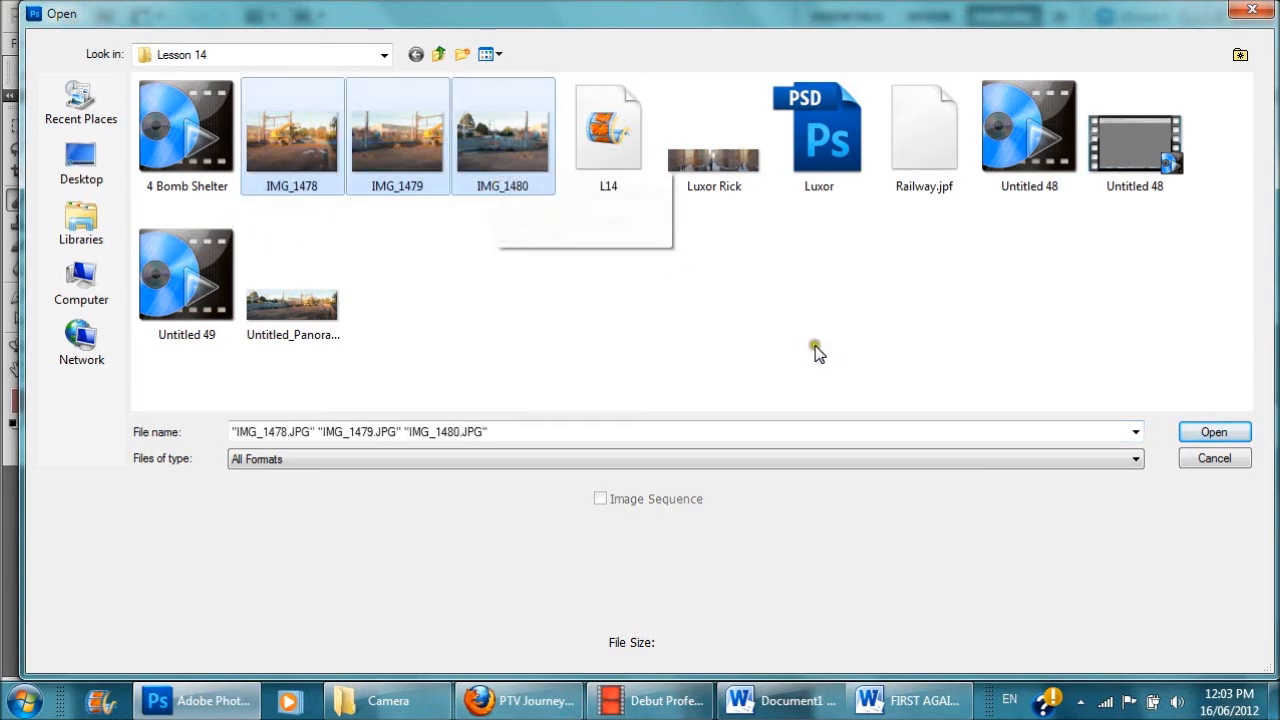
pyautogui.click(1188, 433)
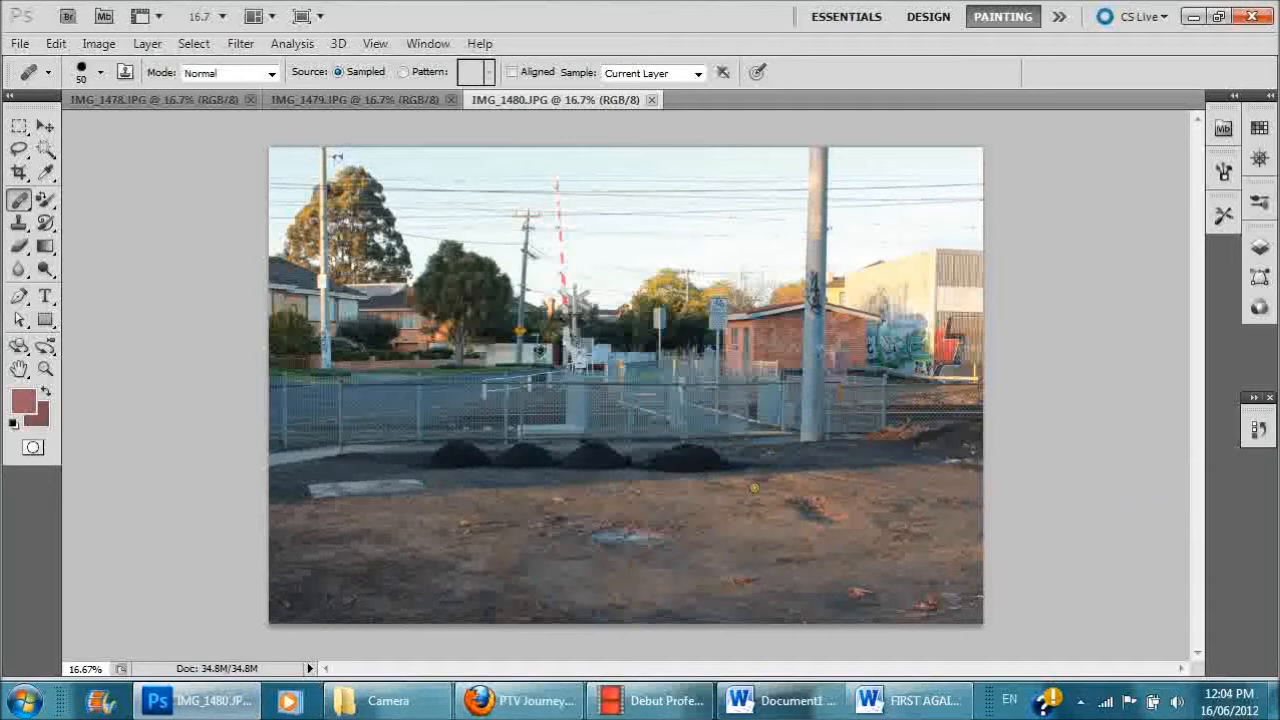
# Step: Photomerge the three open photos into a panorama with the Auto layout and Blend Images Together enabled
pyautogui.click(19, 43)
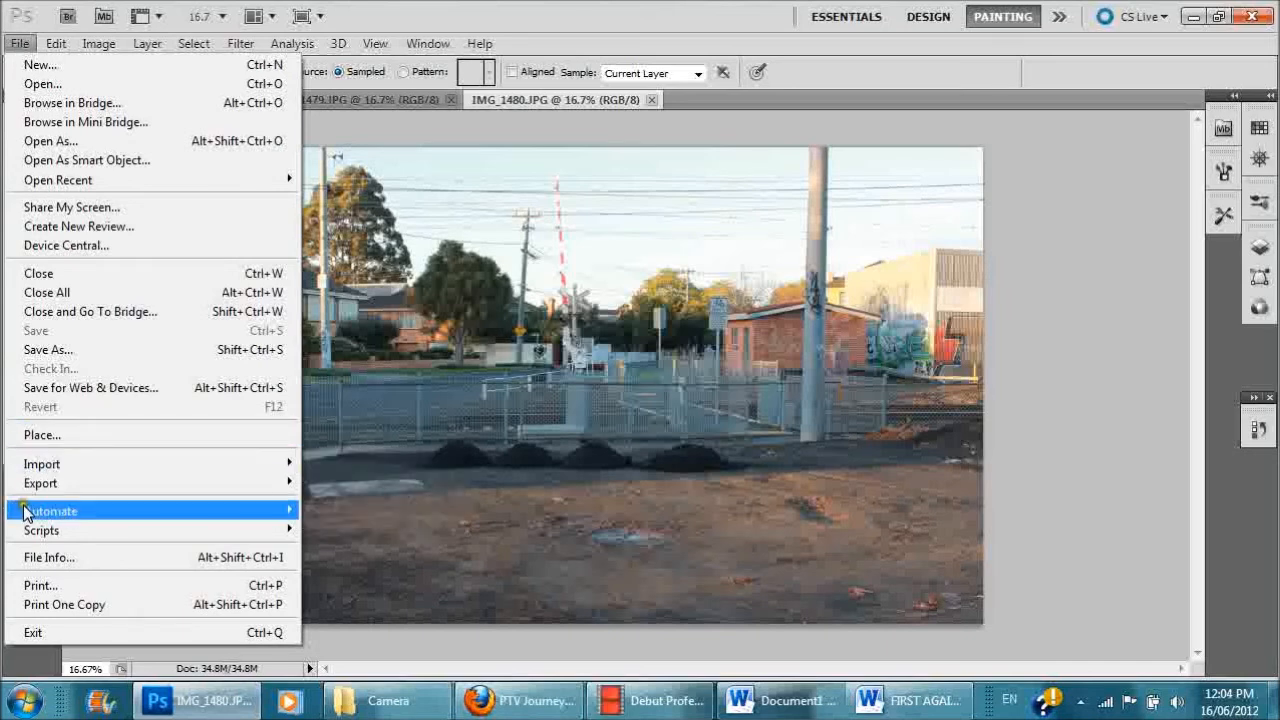
pyautogui.moveTo(190, 530)
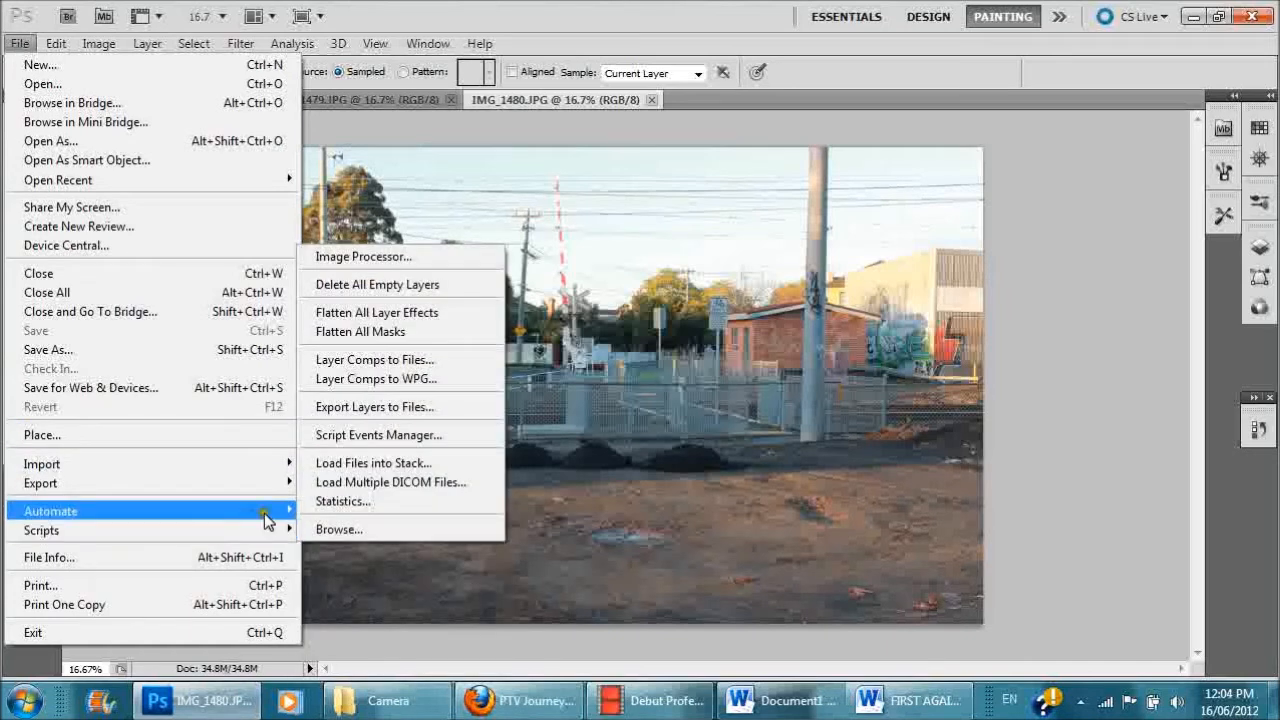
pyautogui.moveTo(265, 511)
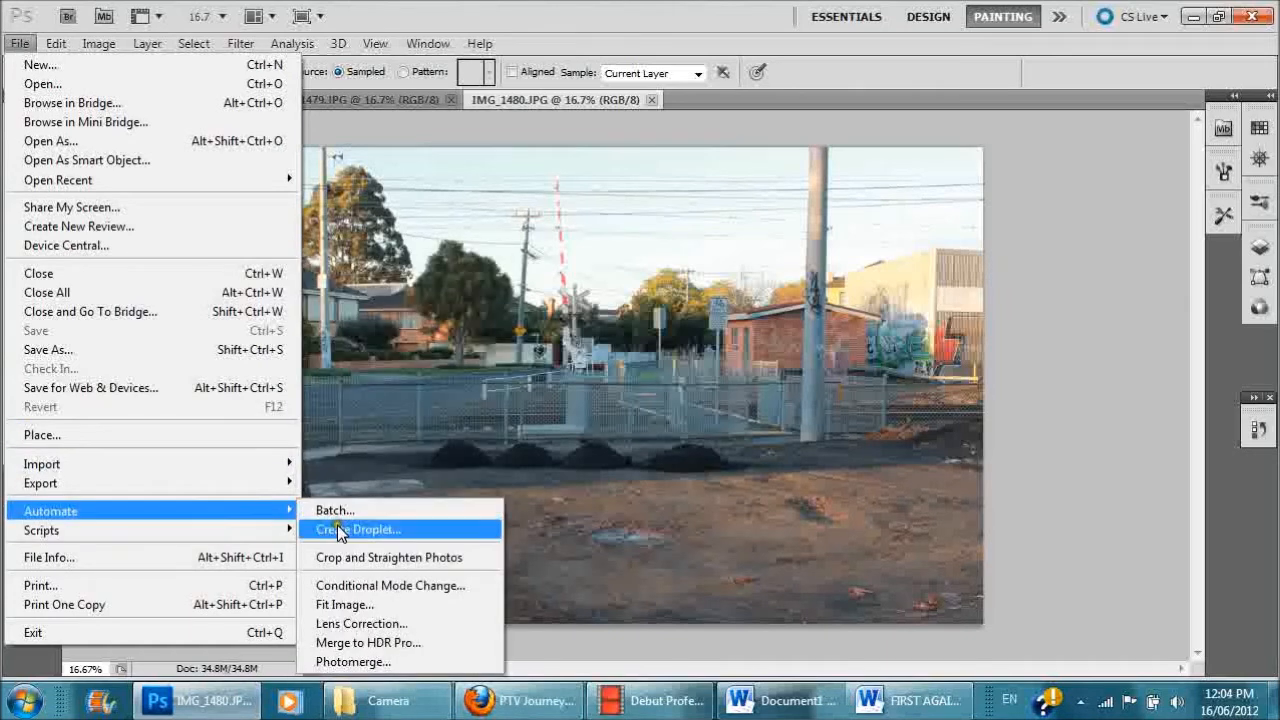
pyautogui.click(338, 662)
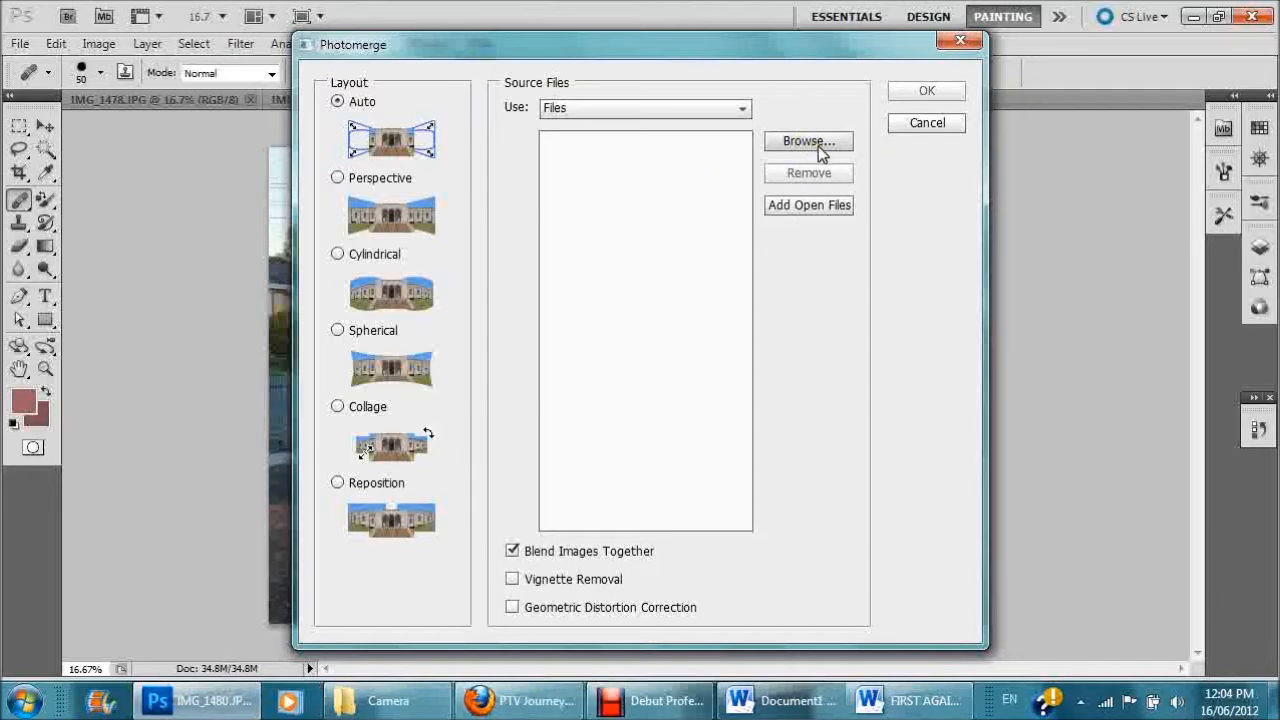
pyautogui.click(806, 205)
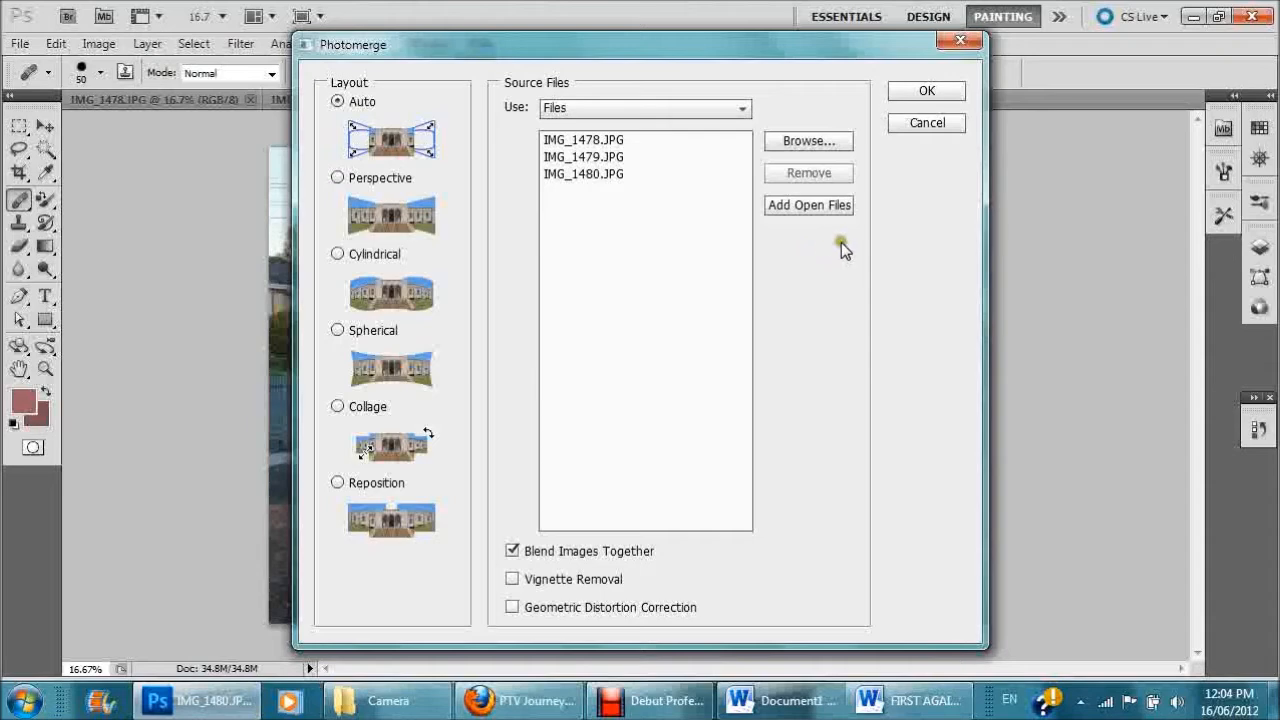
pyautogui.click(925, 92)
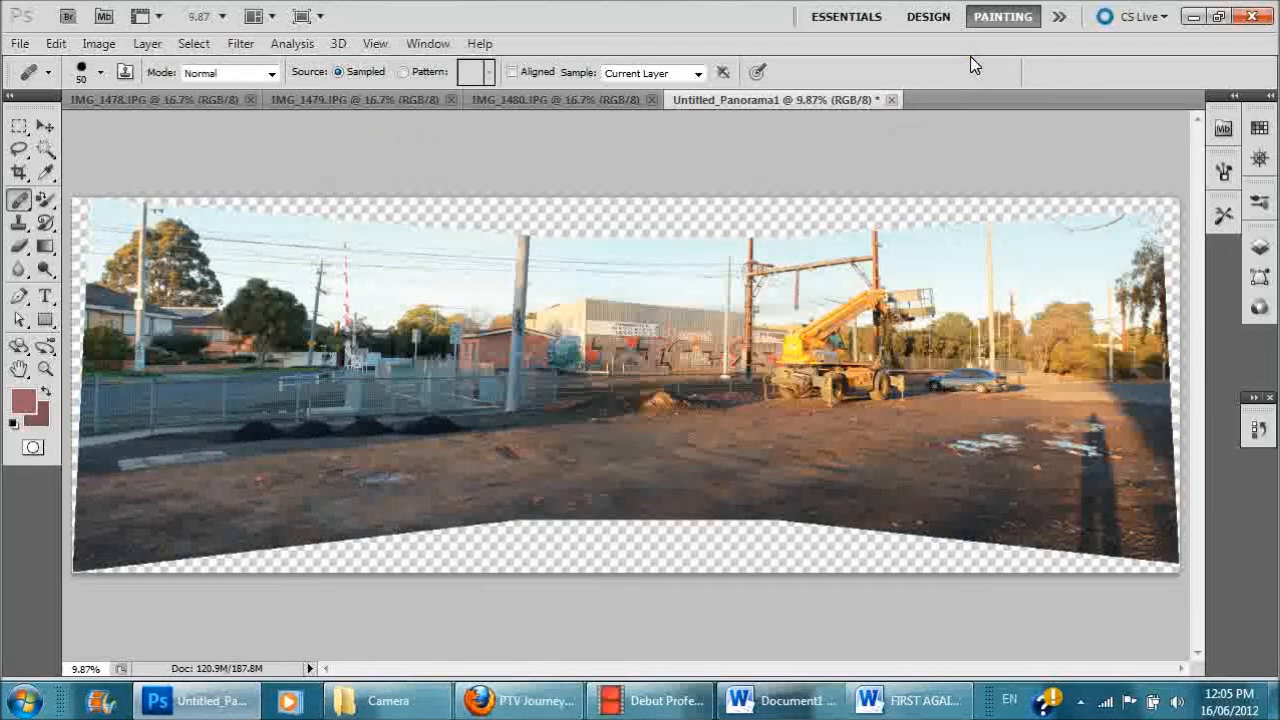
# Step: Crop the panorama to a rectangular marquee selection placed inside its transparent edges
pyautogui.click(18, 128)
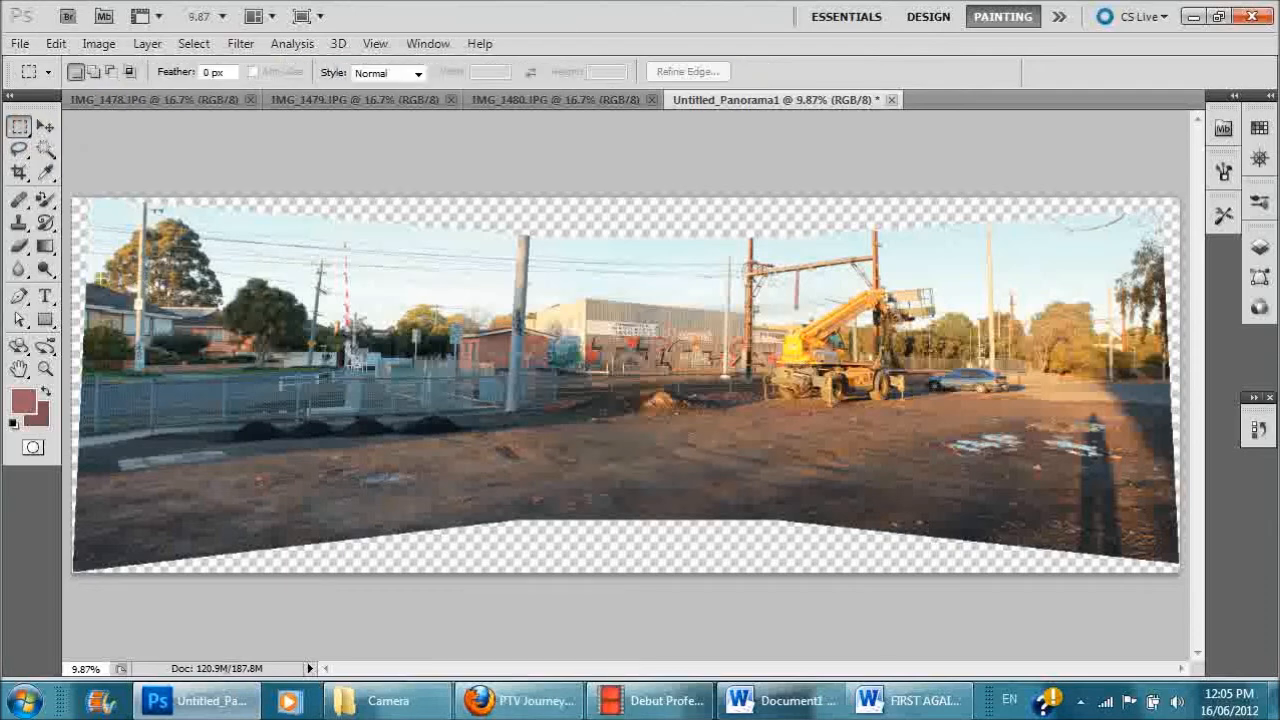
pyautogui.moveTo(90, 228); pyautogui.dragTo(1159, 513)
pyautogui.moveTo(893, 432); pyautogui.dragTo(897, 442)
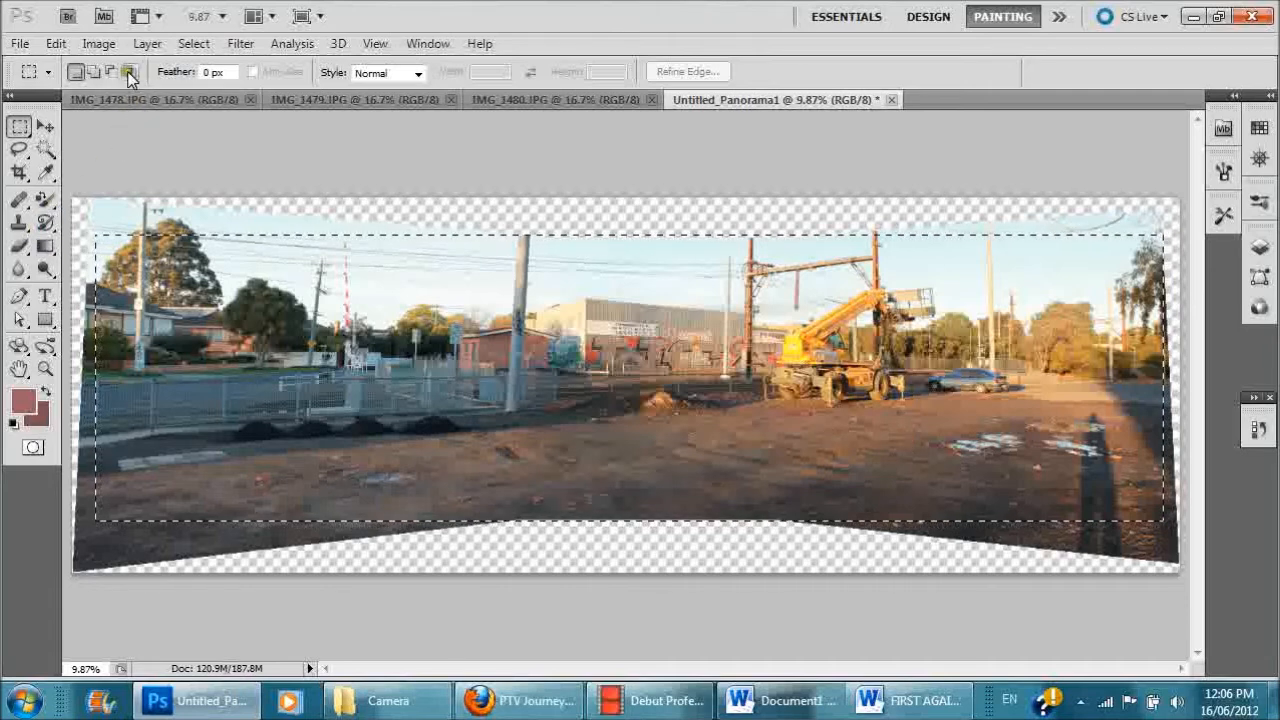
pyautogui.click(99, 43)
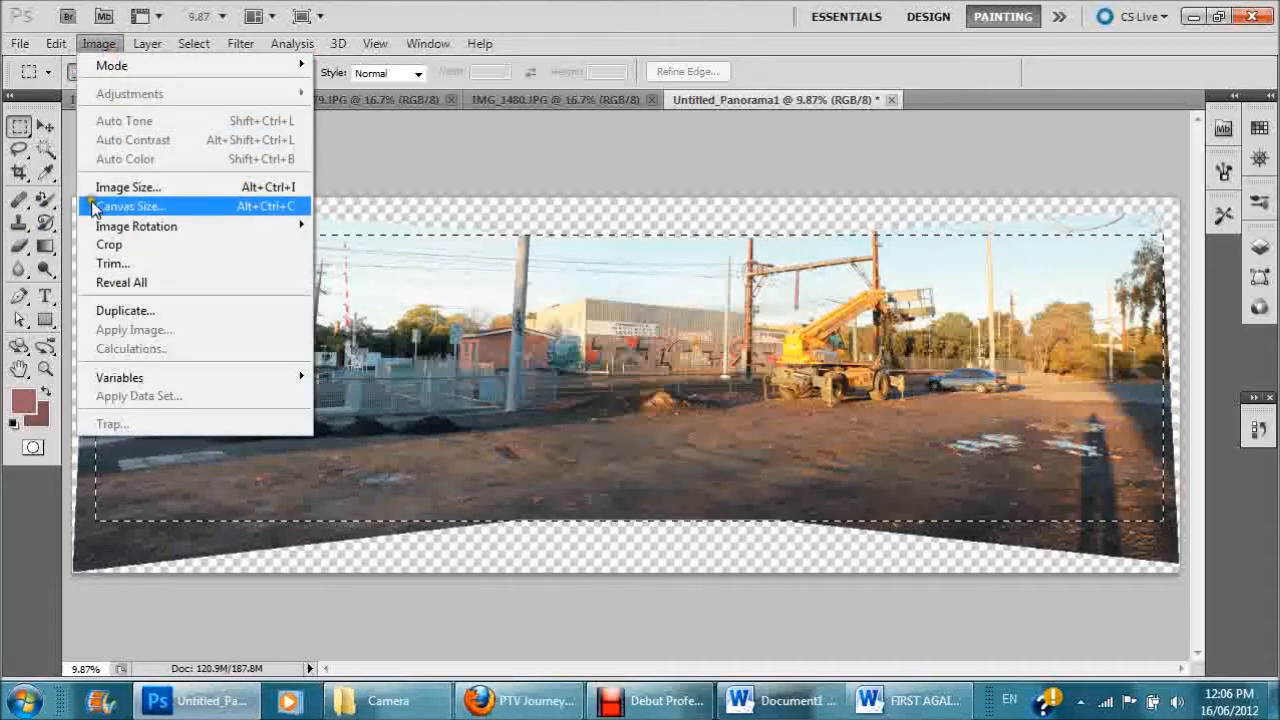
pyautogui.click(108, 245)
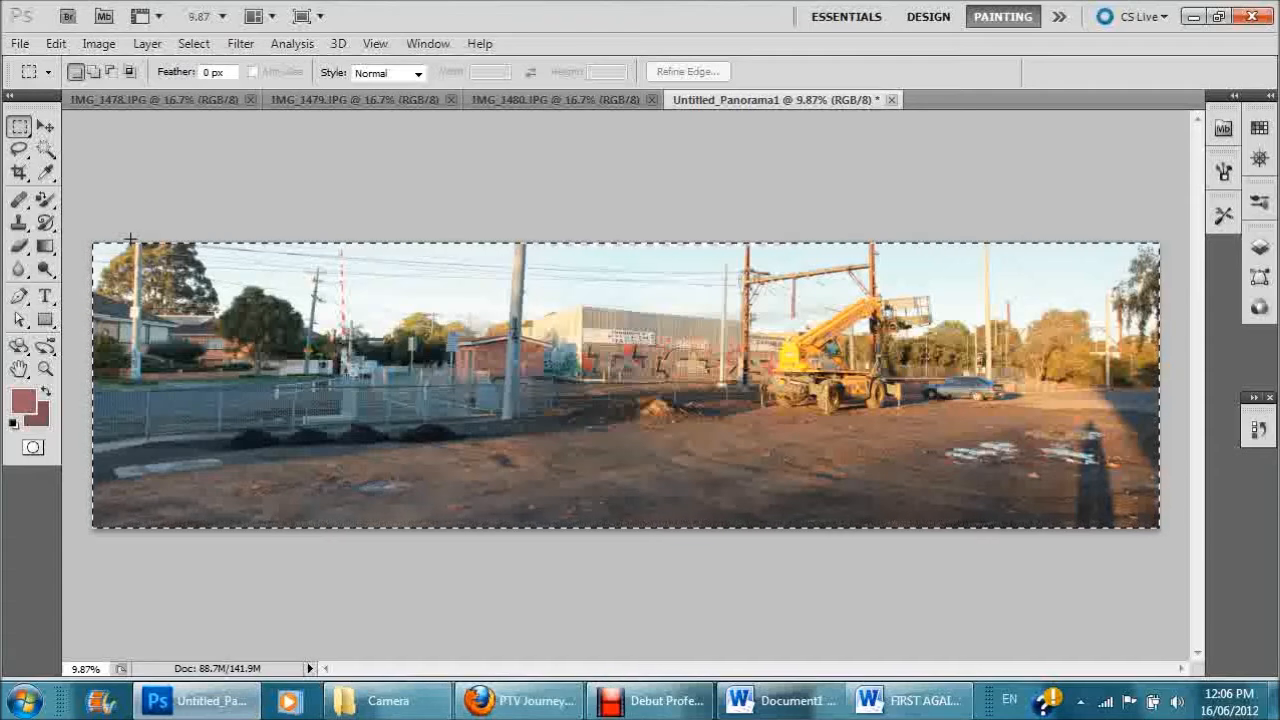
# Step: Undo the panorama crop and clear the rectangular selection
pyautogui.hotkey('ctrl', 'z')
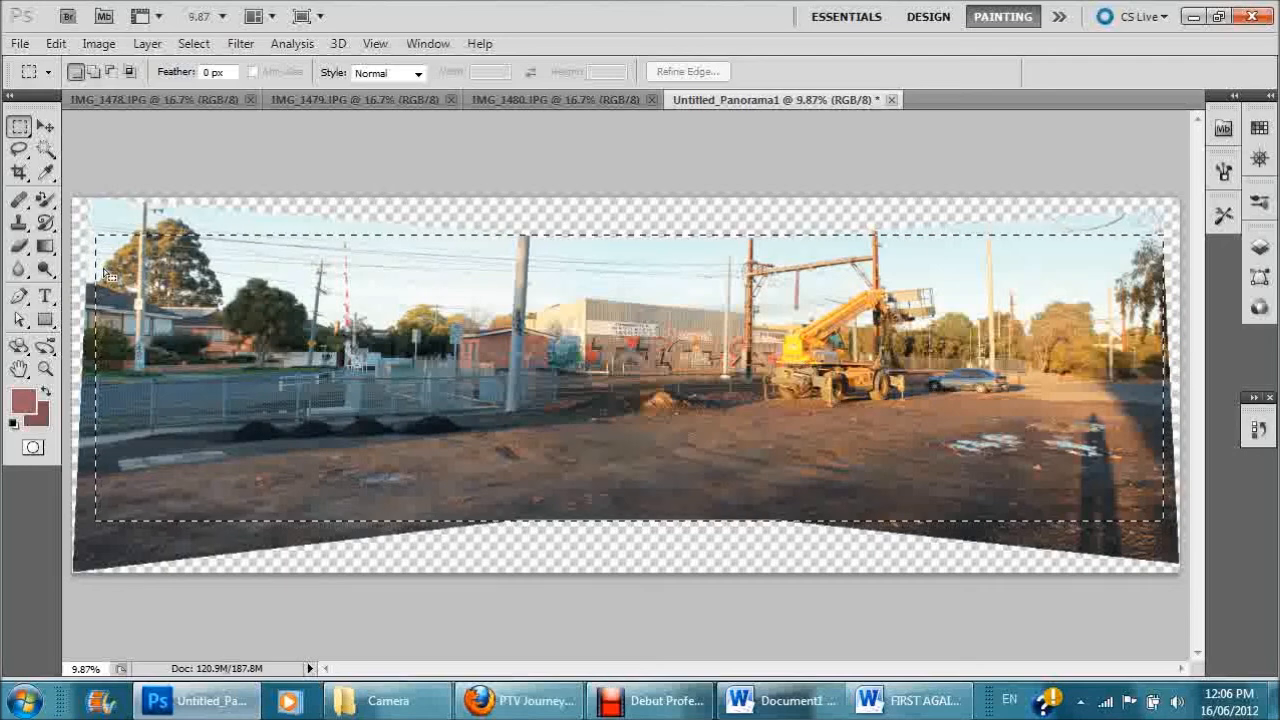
pyautogui.hotkey('ctrl', 'd')
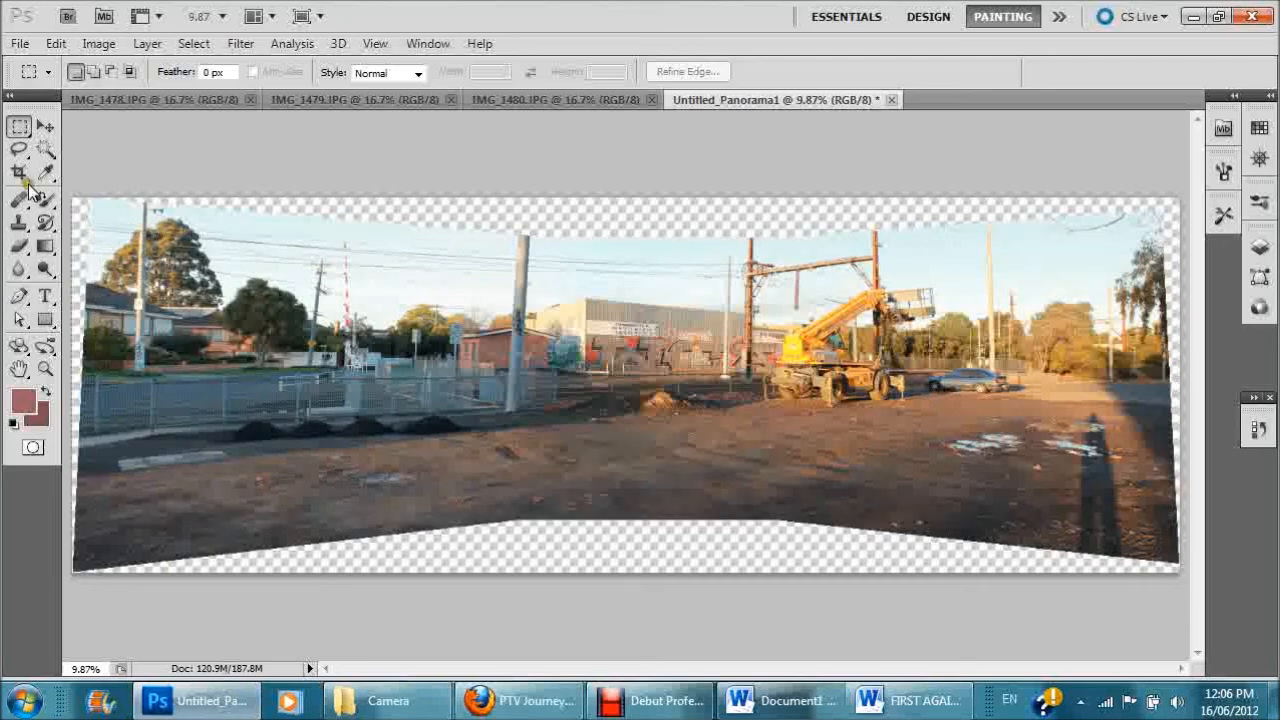
# Step: Merge the panorama's photo layers into a single layer
pyautogui.click(46, 148)
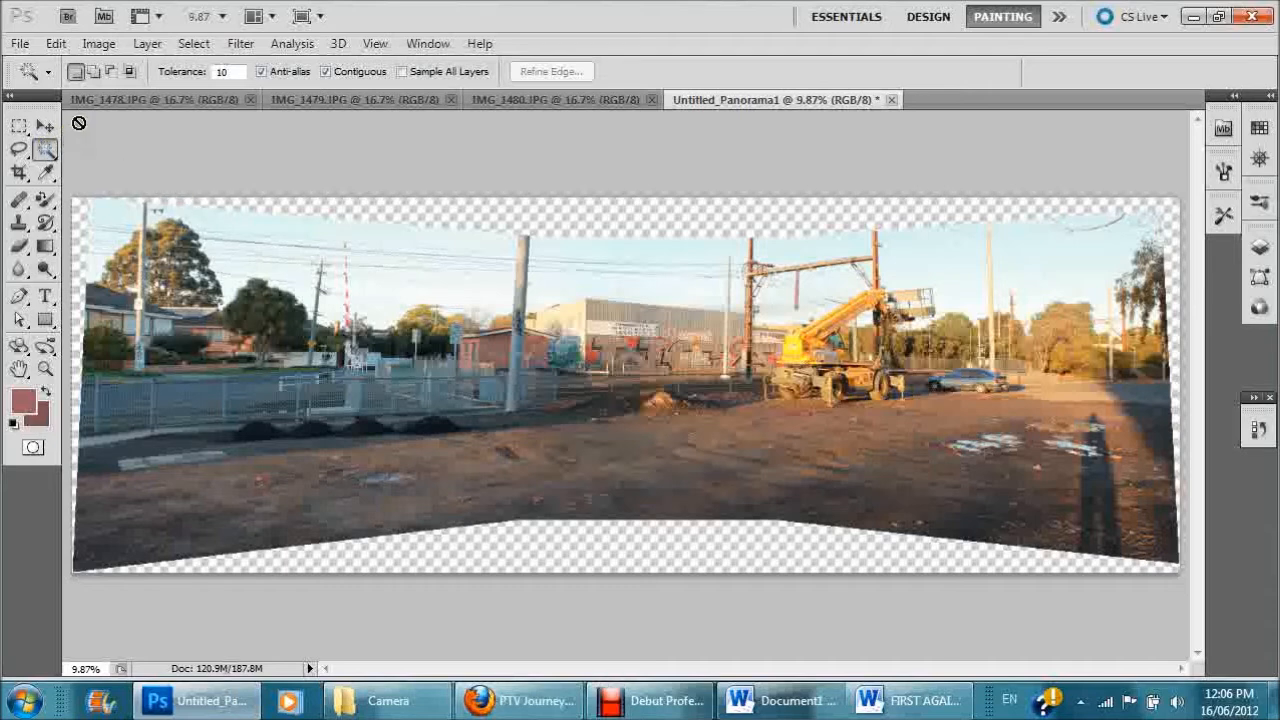
pyautogui.click(152, 46)
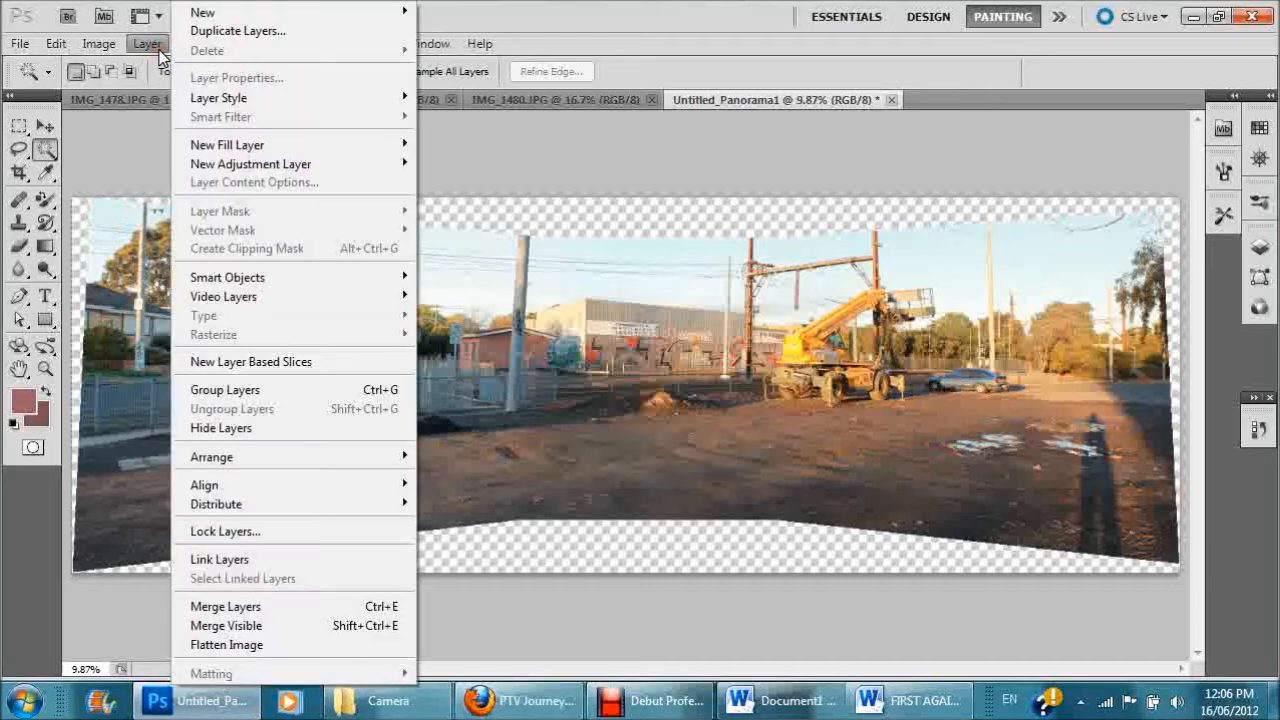
pyautogui.click(226, 606)
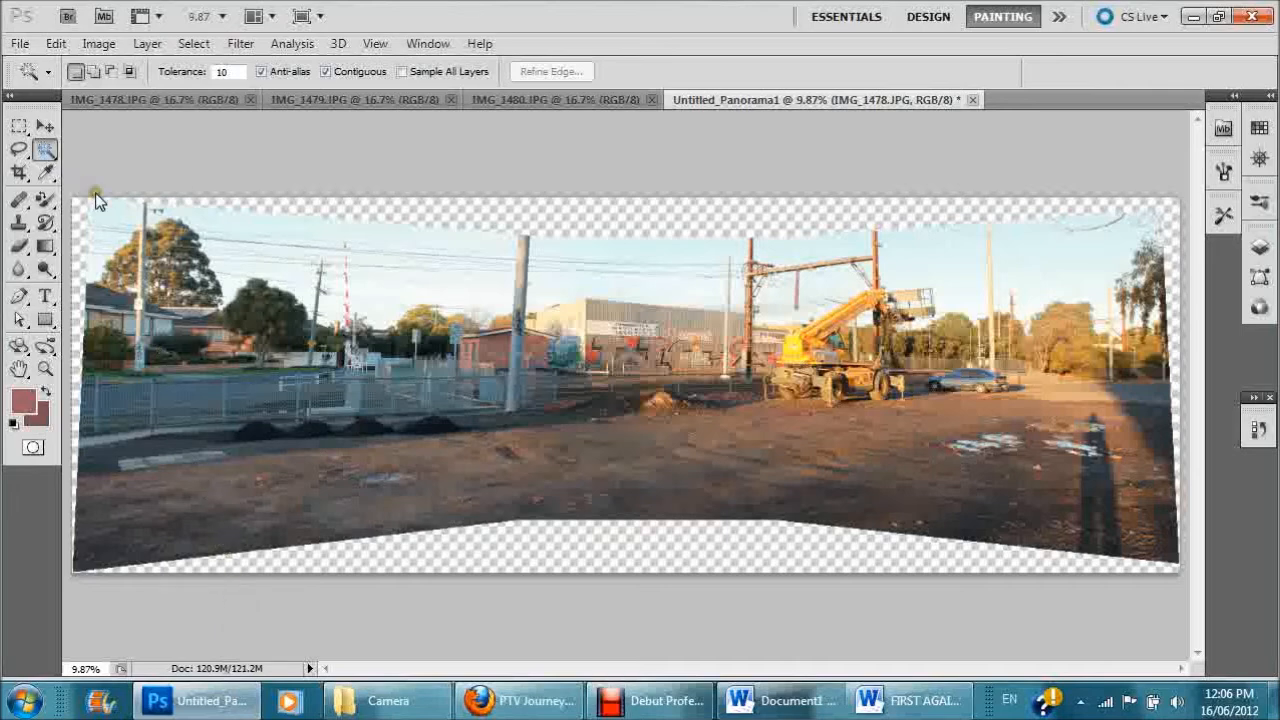
# Step: Select the transparent area around the panorama and try a Content-Aware fill in Normal mode at 100% opacity
pyautogui.click(607, 221)
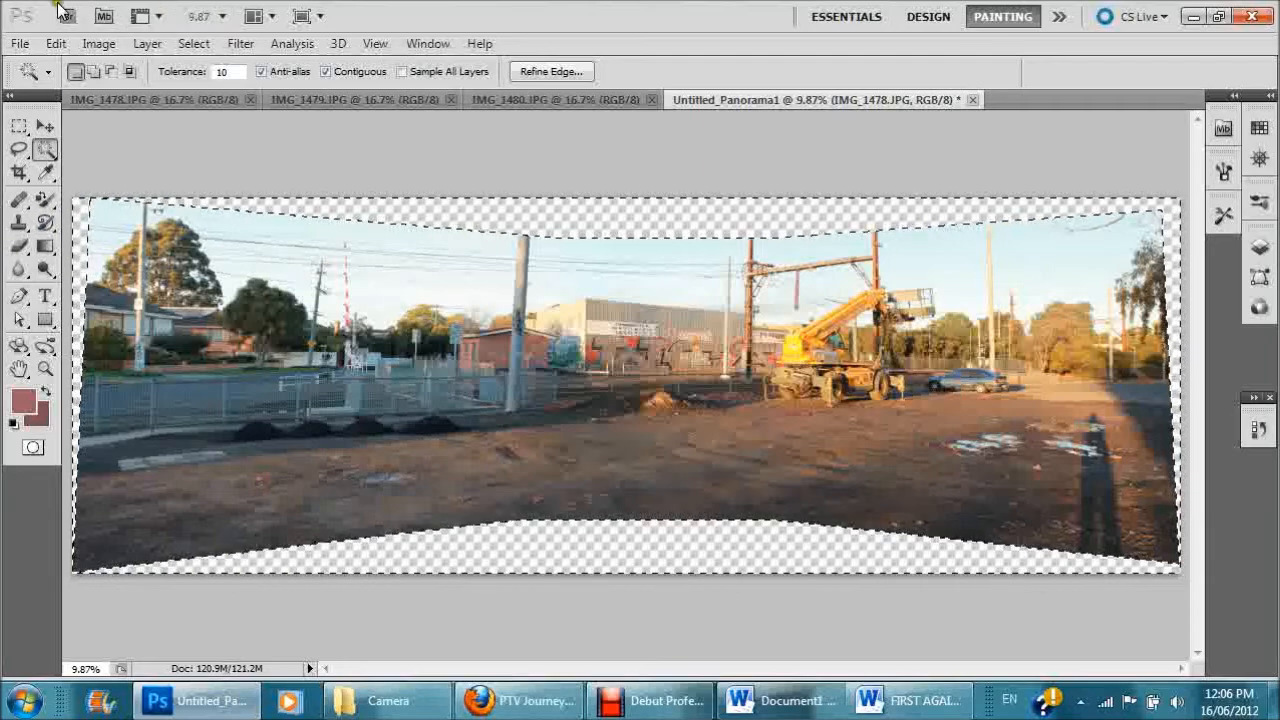
pyautogui.click(56, 43)
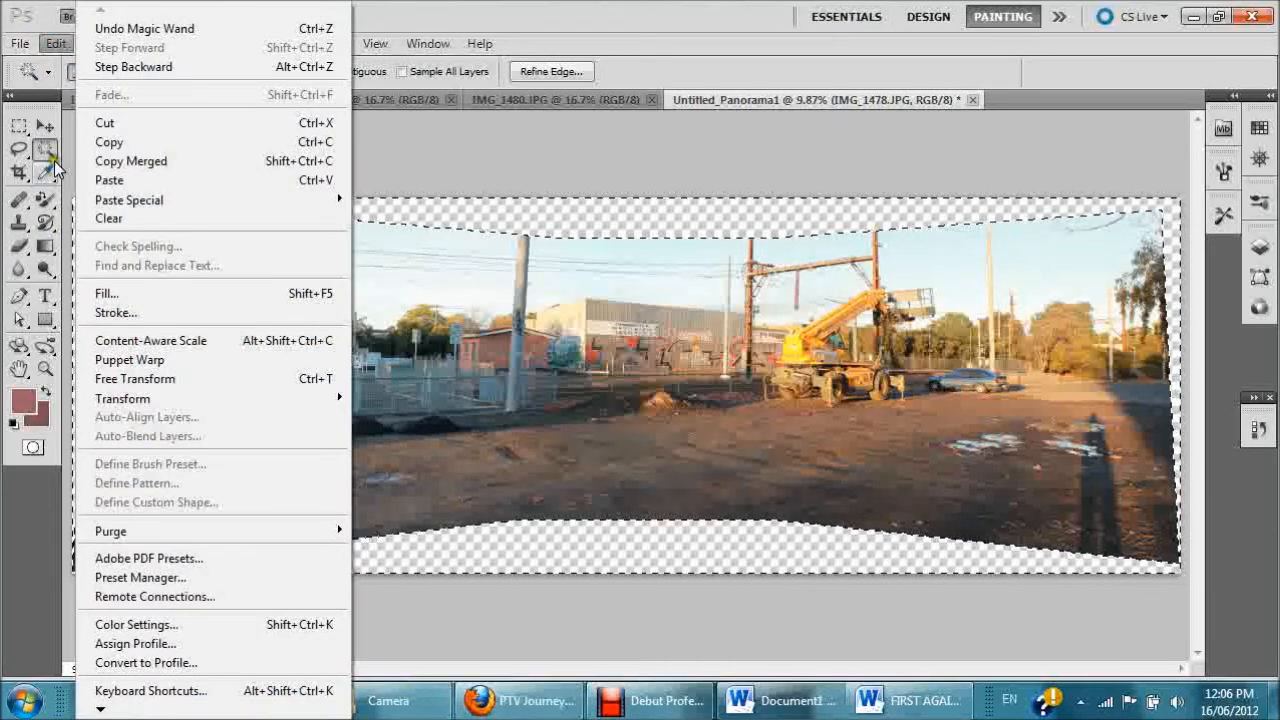
pyautogui.click(97, 296)
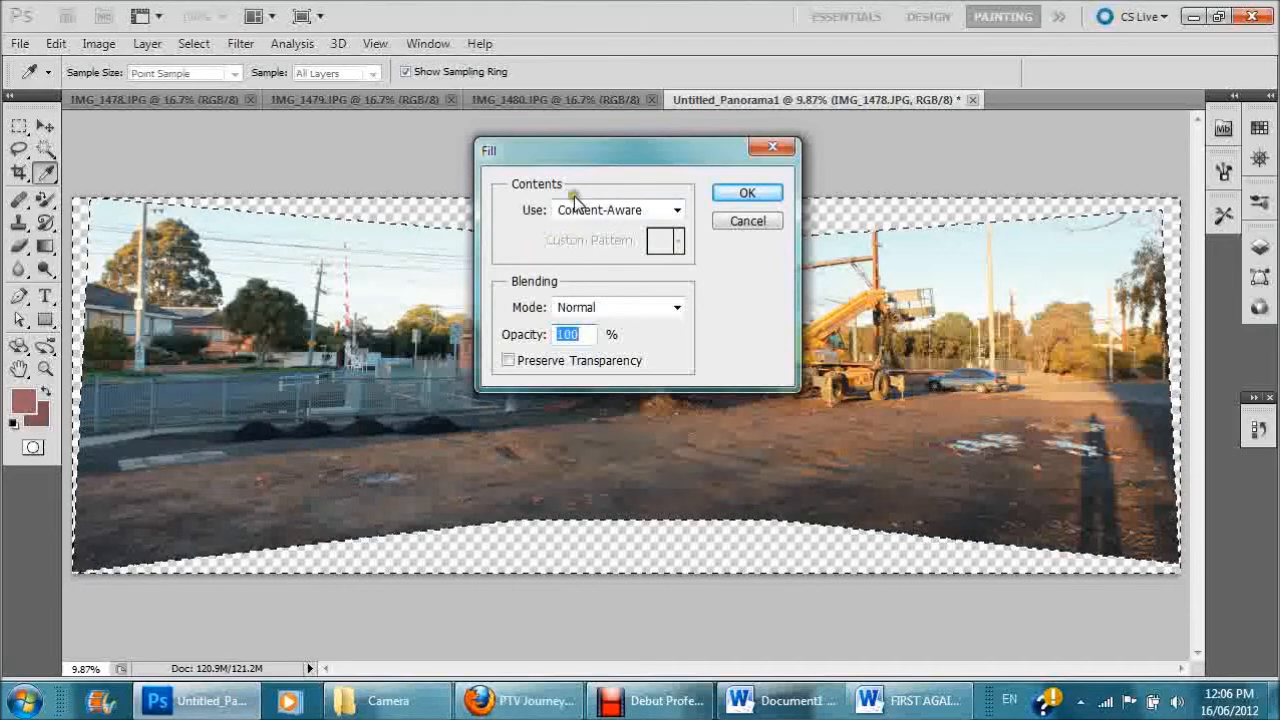
pyautogui.click(765, 192)
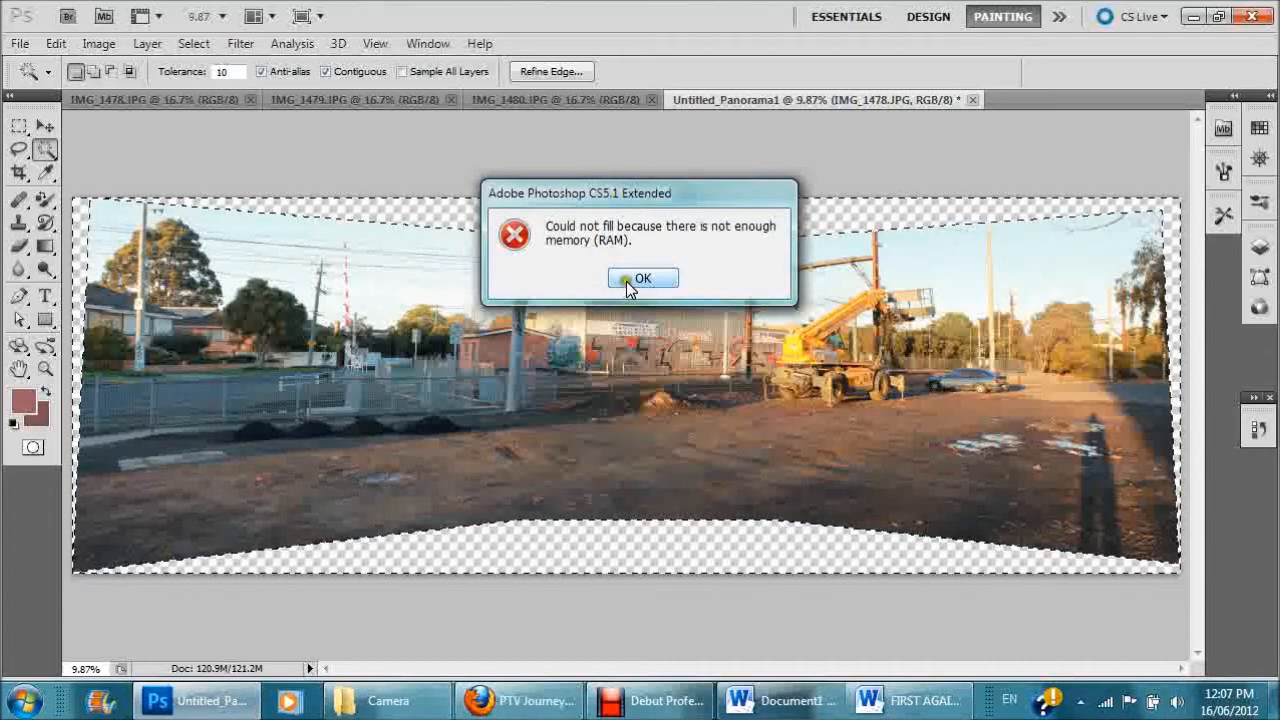
pyautogui.click(626, 280)
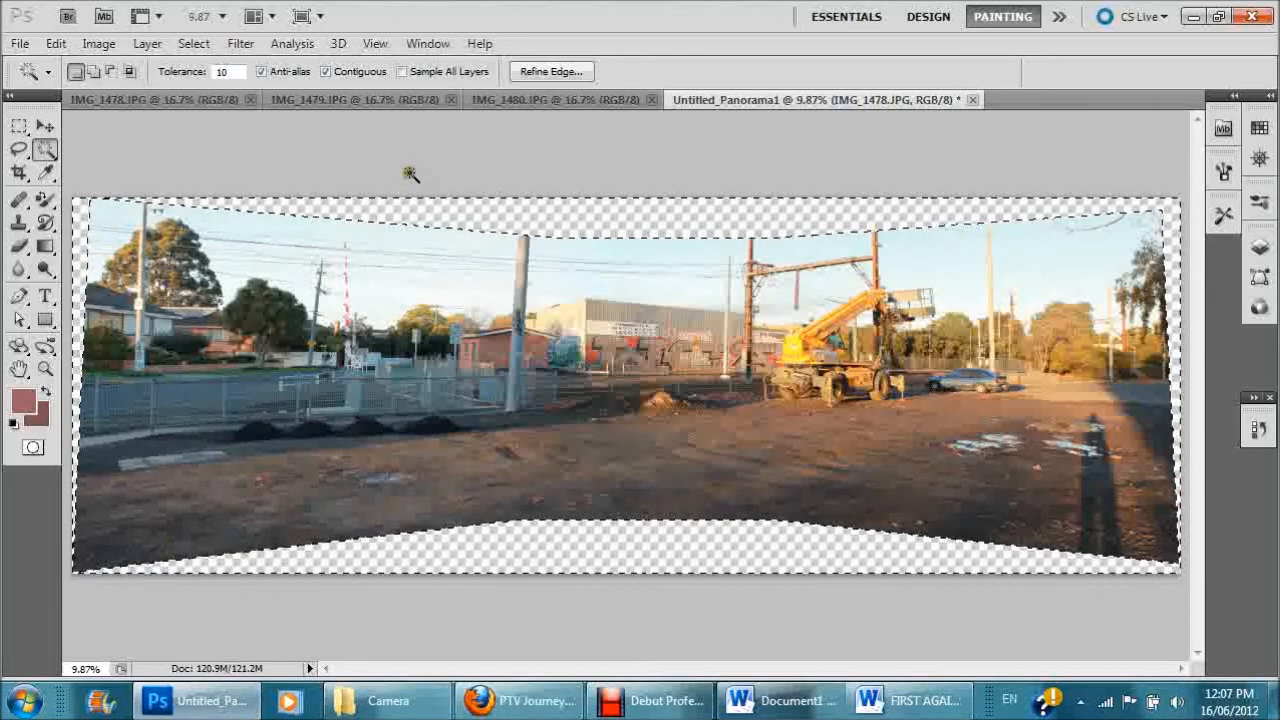
# Step: Resize the panorama to a width of 2000 pixels with constrained proportions and Bicubic resampling
pyautogui.click(97, 43)
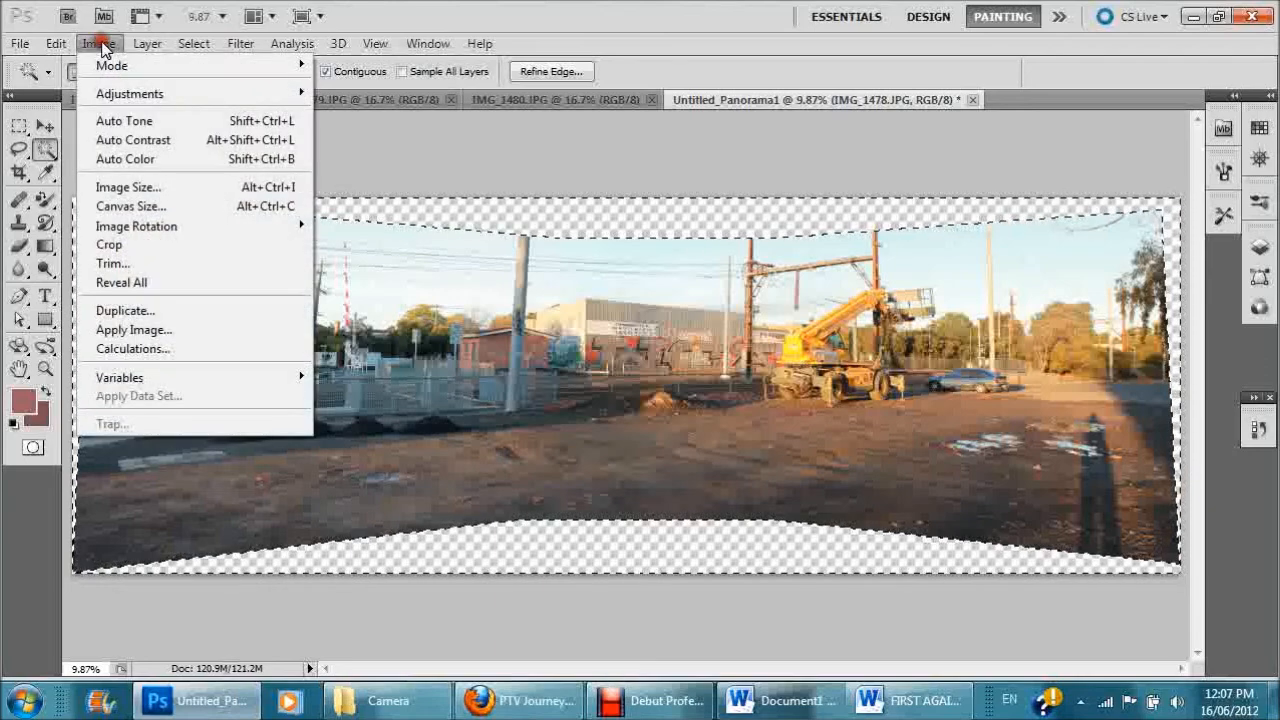
pyautogui.click(110, 187)
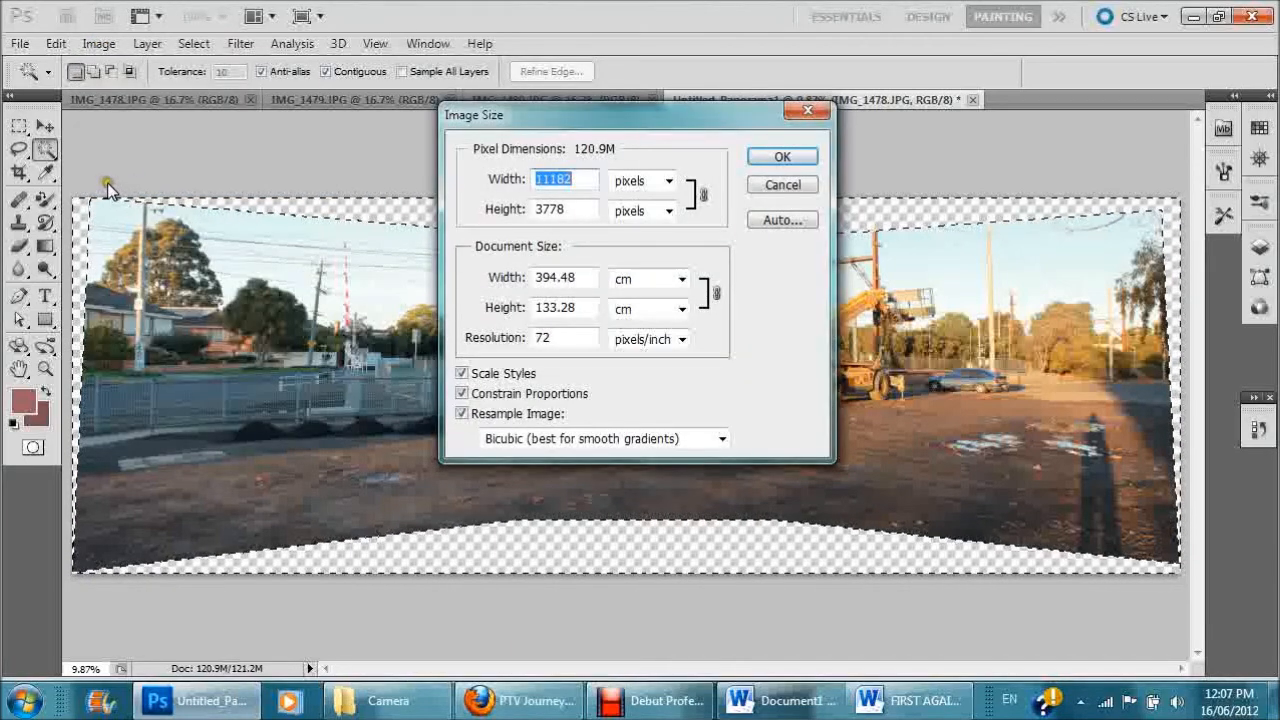
pyautogui.press('Up')
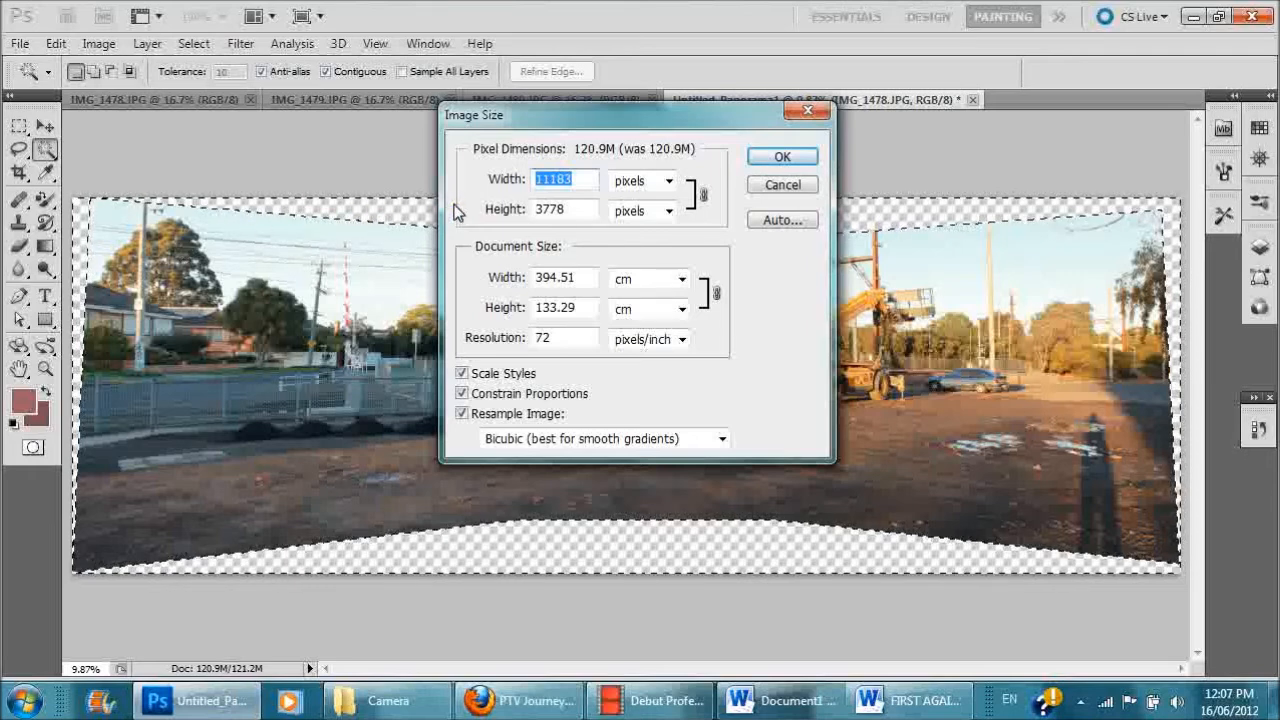
pyautogui.write('2000')
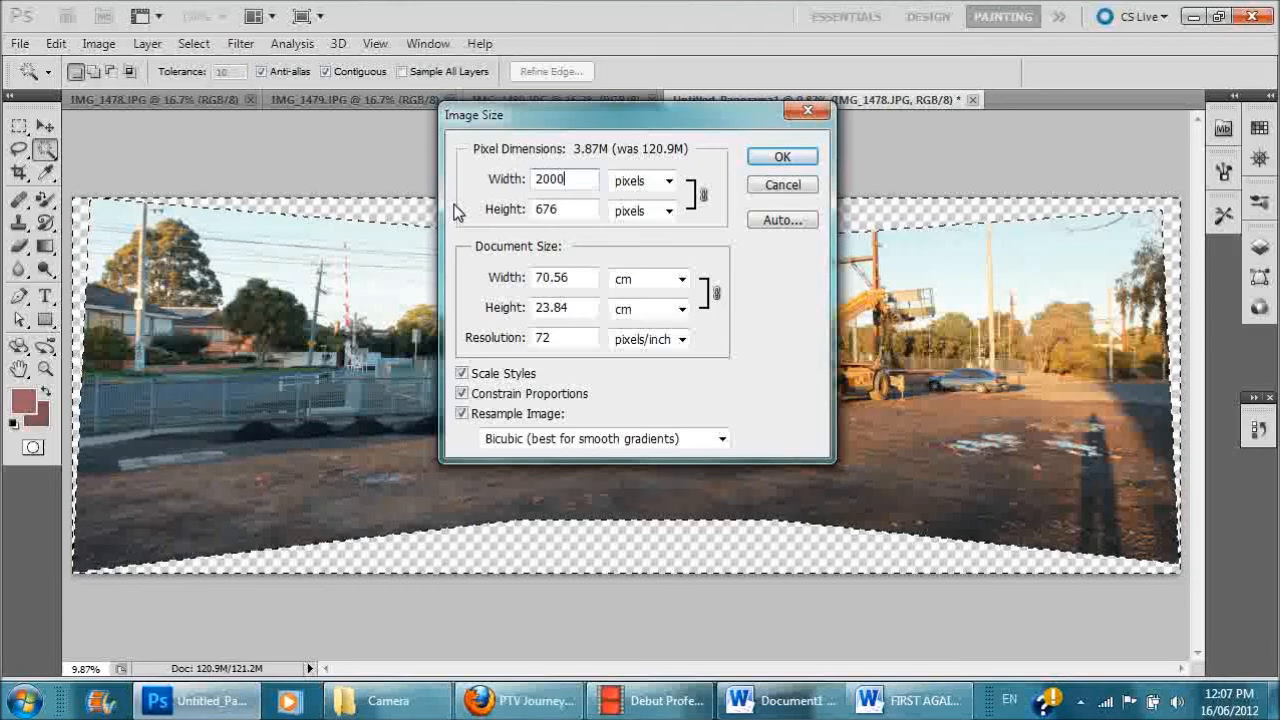
pyautogui.click(786, 157)
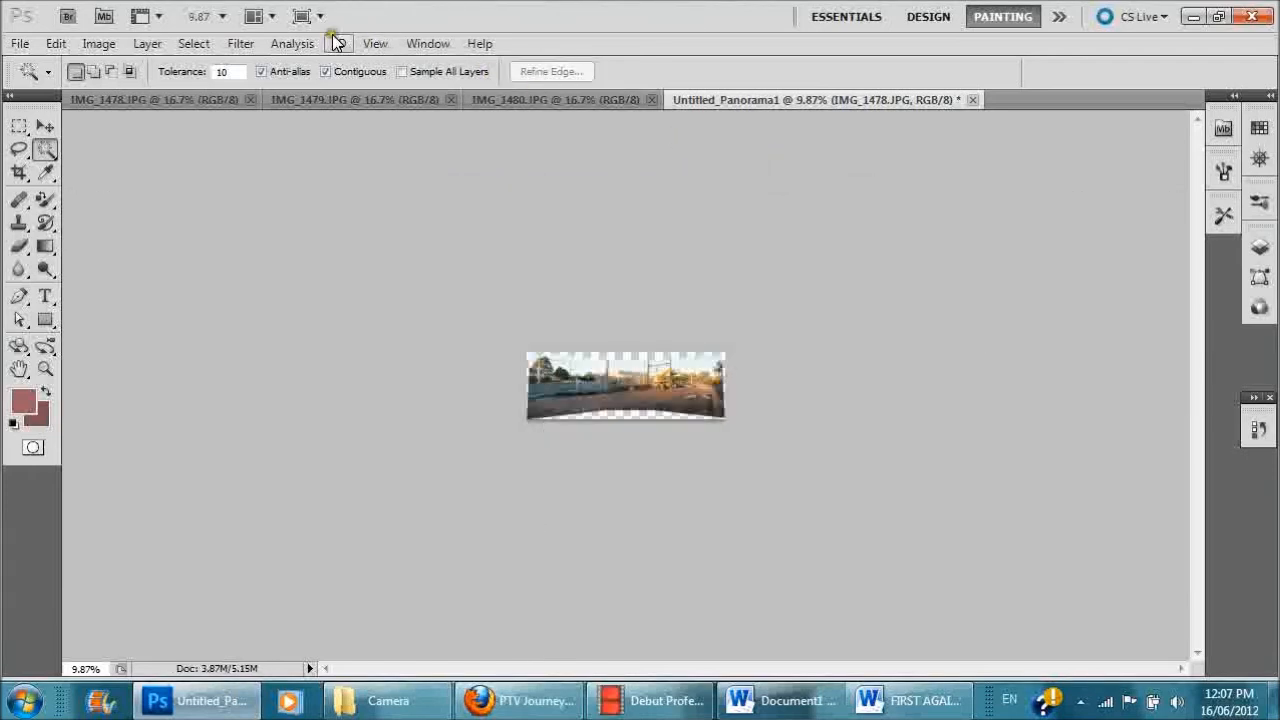
# Step: Select the transparent area around the resized panorama with the Magic Wand
pyautogui.click(375, 44)
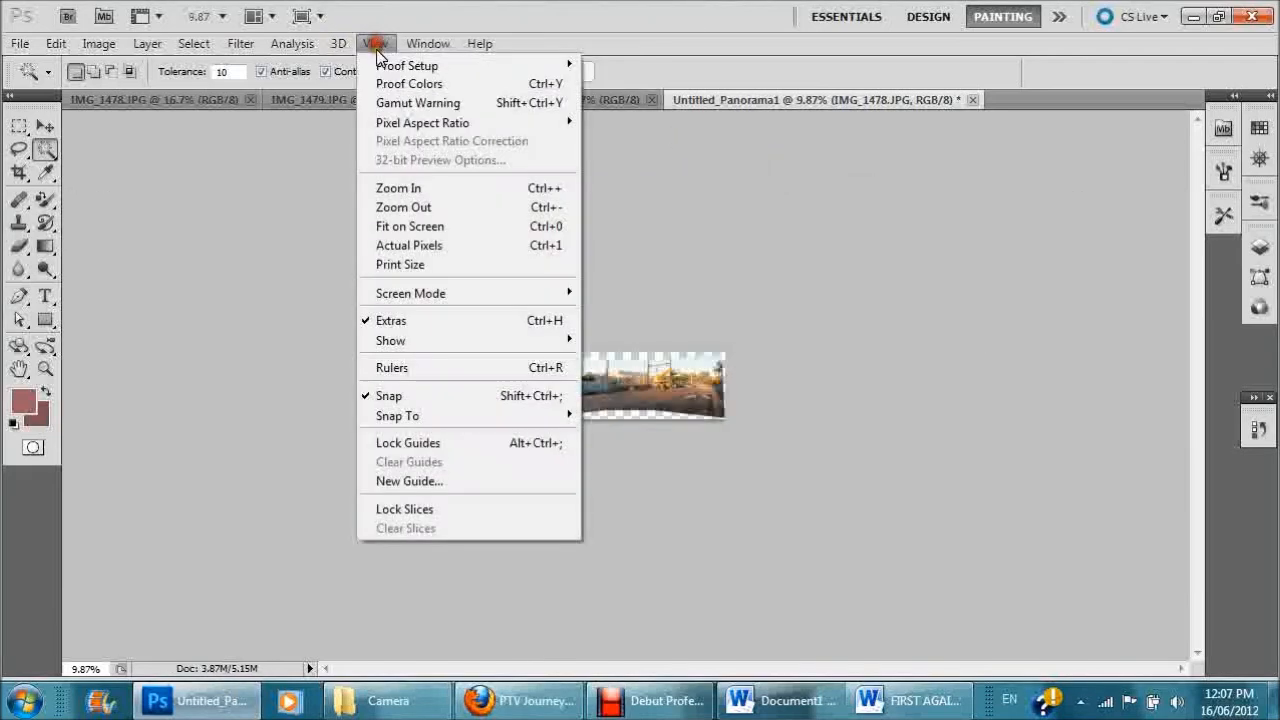
pyautogui.click(393, 244)
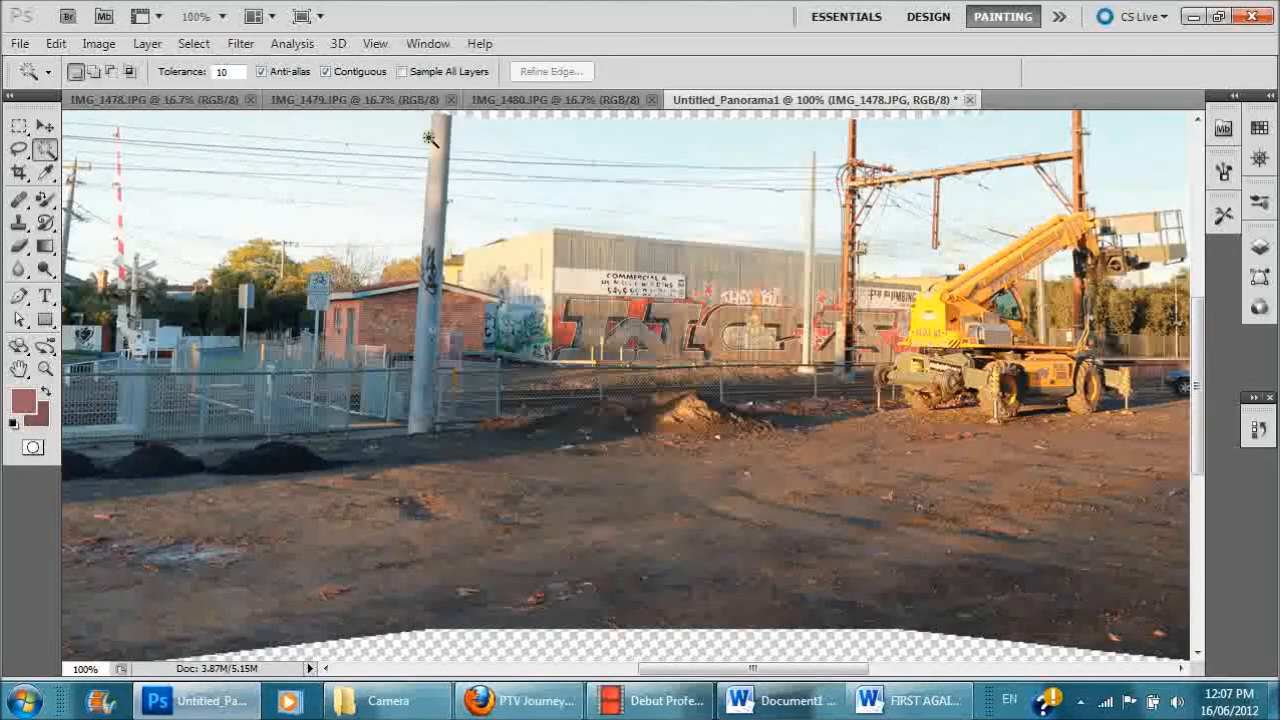
pyautogui.hotkey('ctrl', '-')
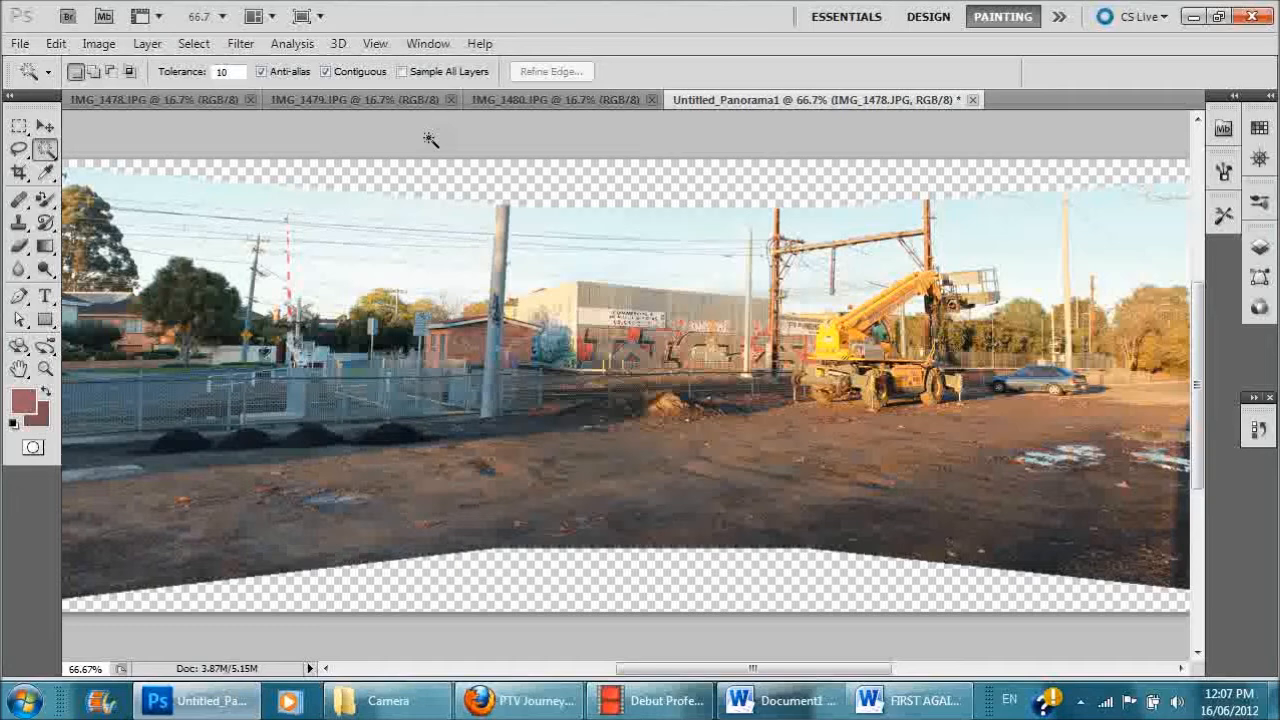
pyautogui.hotkey('ctrl', '-')
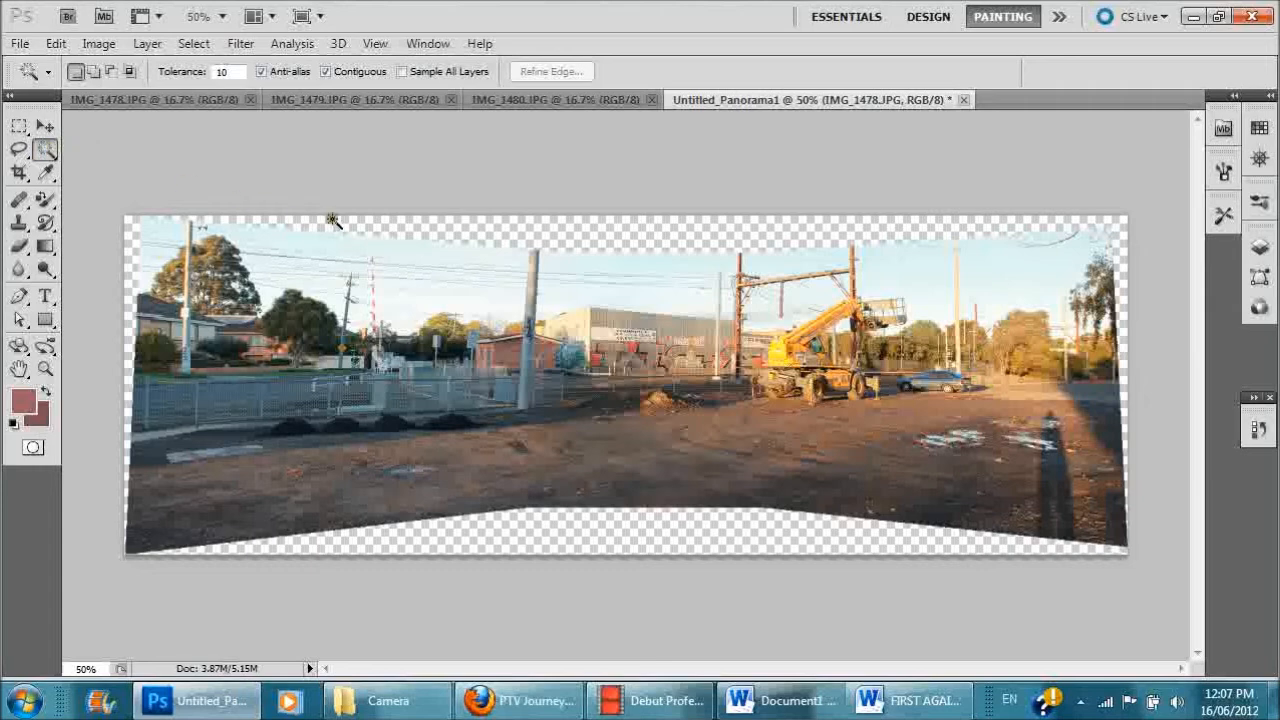
pyautogui.click(372, 219)
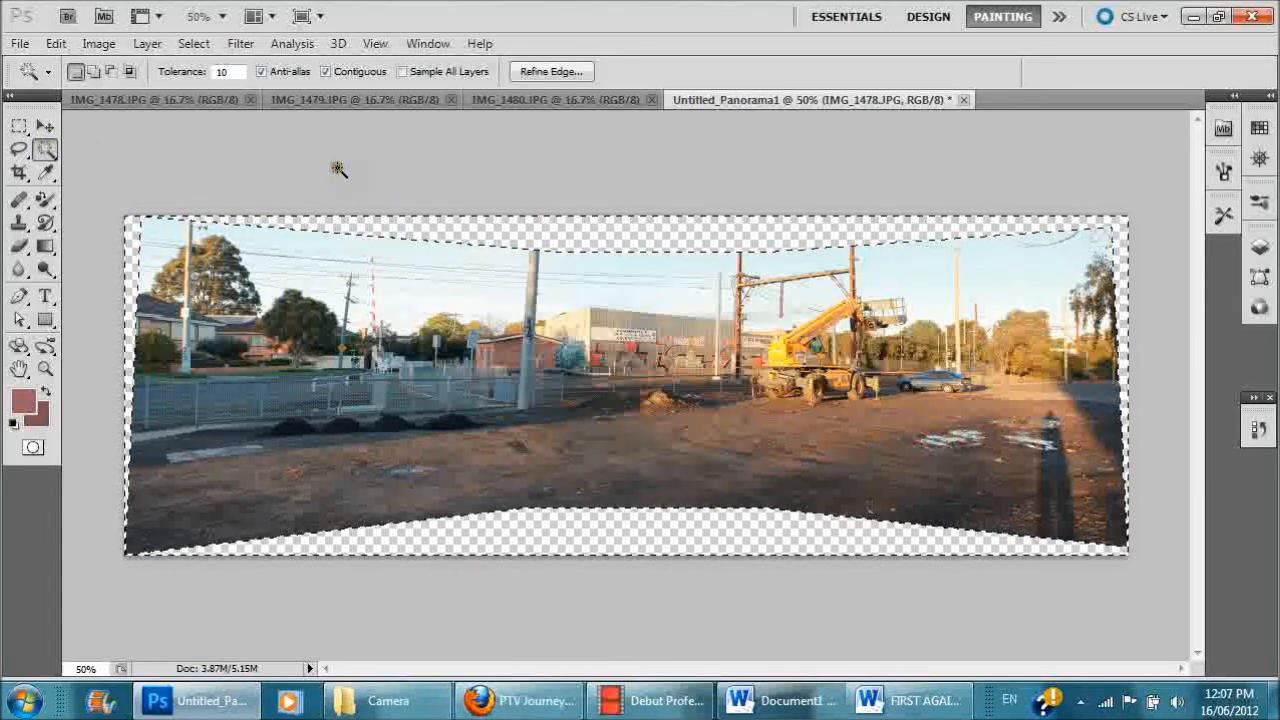
# Step: Expand the selection of the transparent area around the panorama by 3 pixels
pyautogui.click(208, 46)
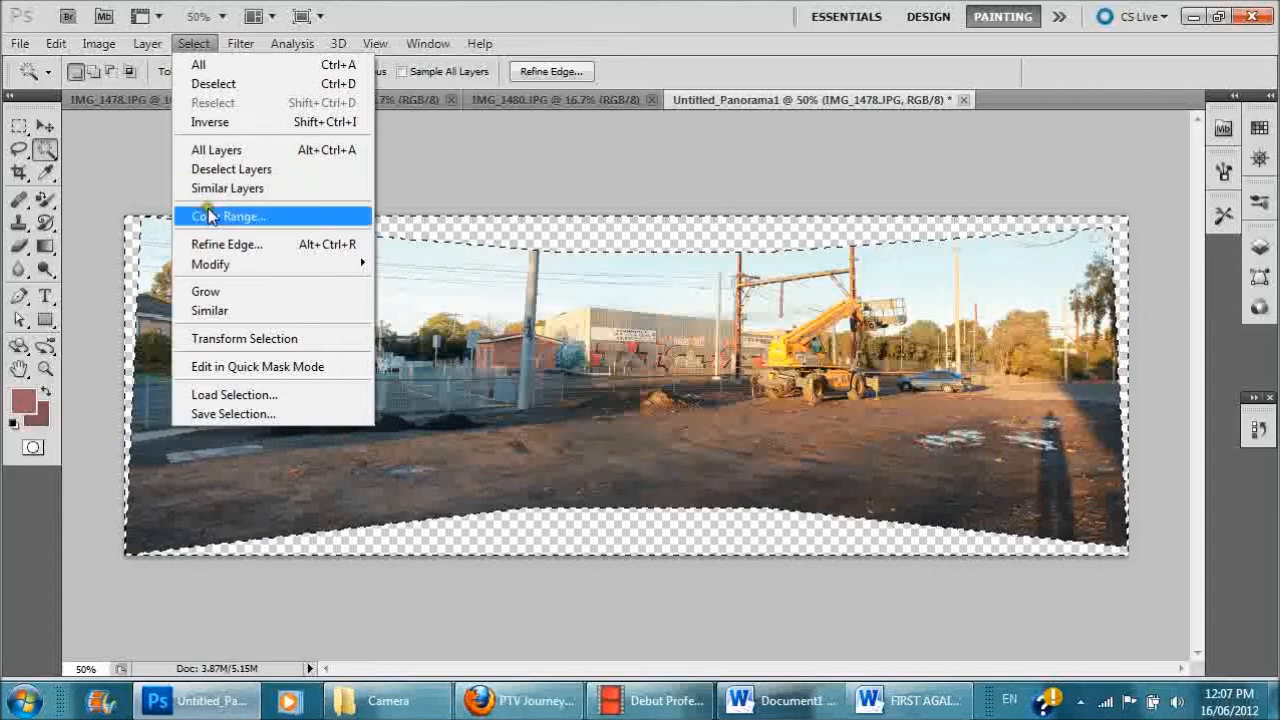
pyautogui.moveTo(212, 264)
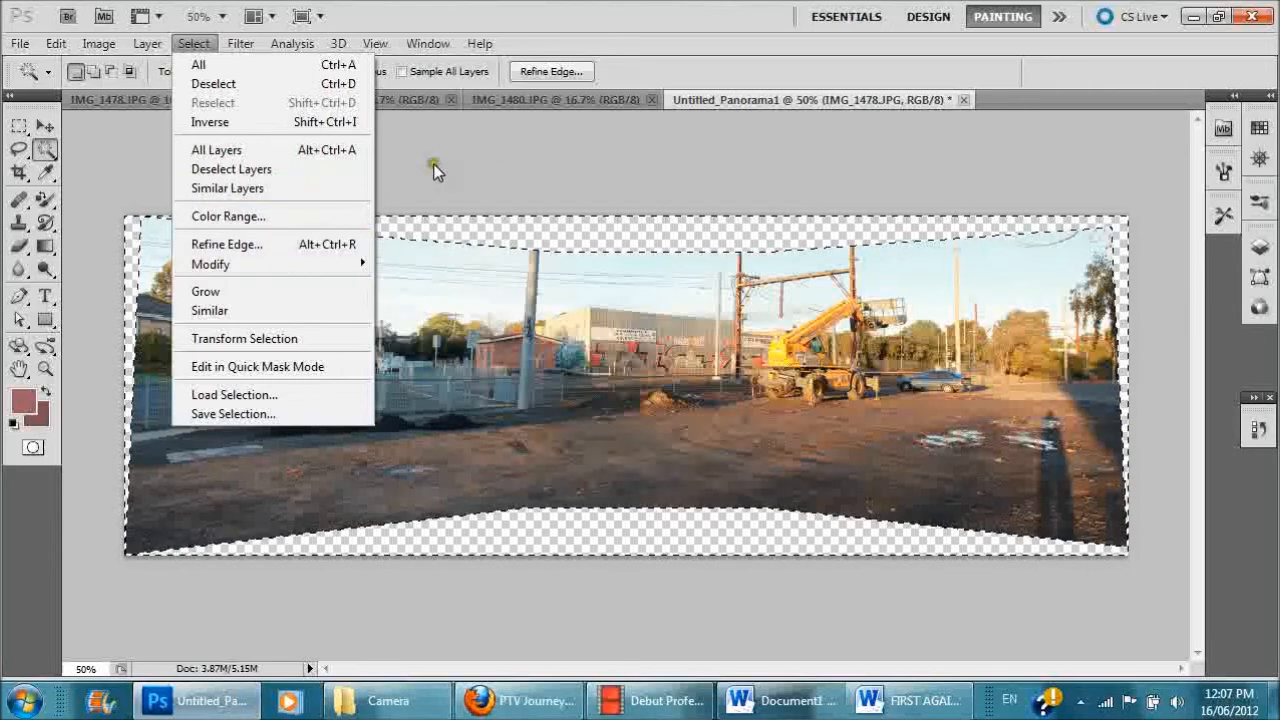
pyautogui.moveTo(365, 264)
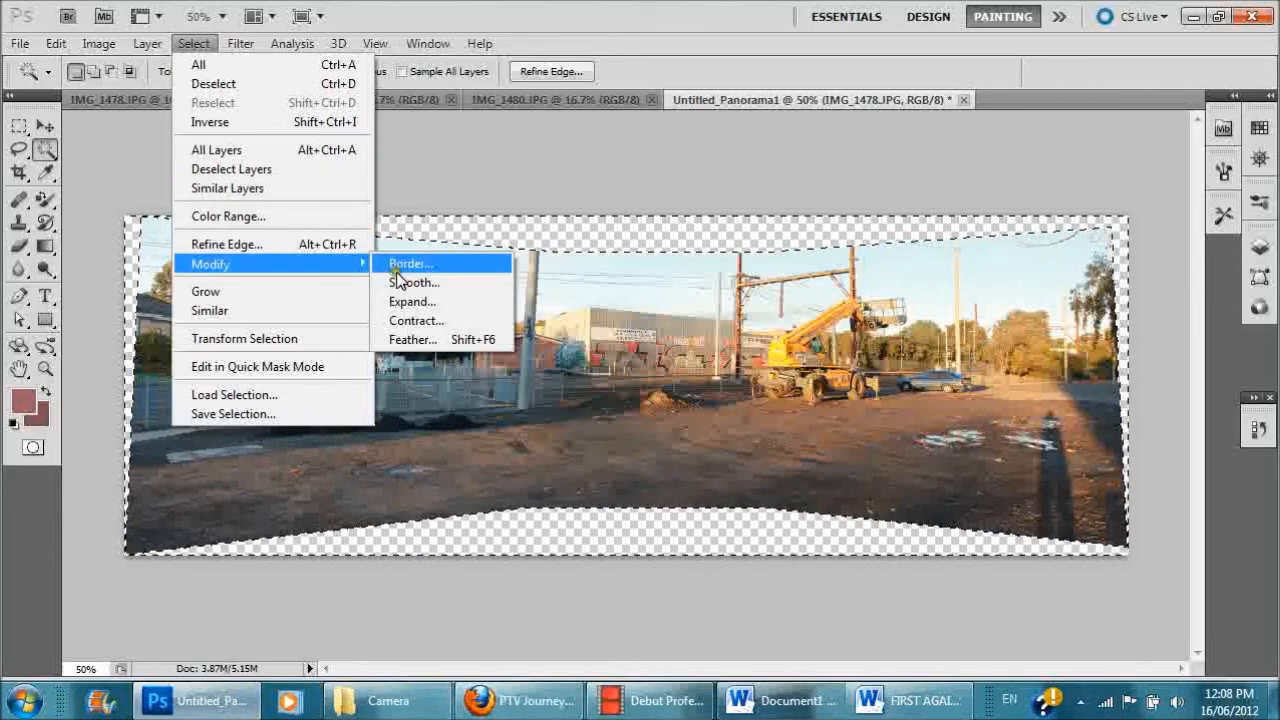
pyautogui.click(412, 302)
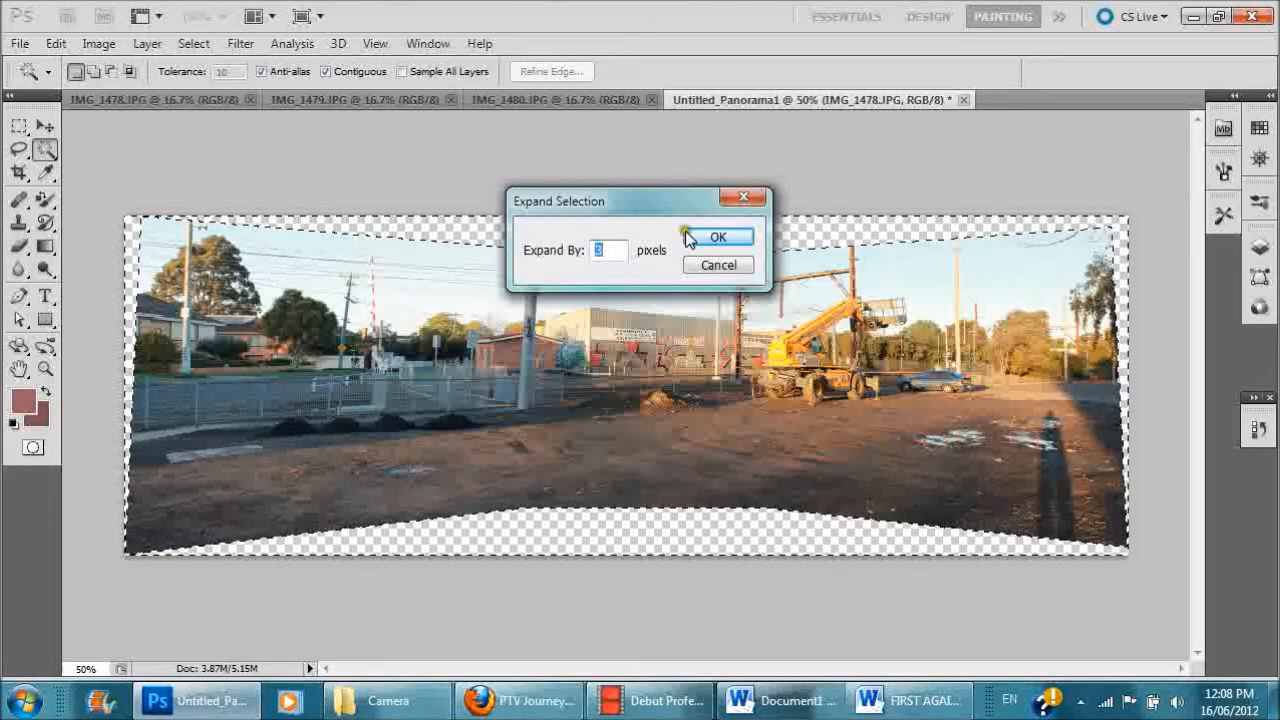
pyautogui.click(722, 238)
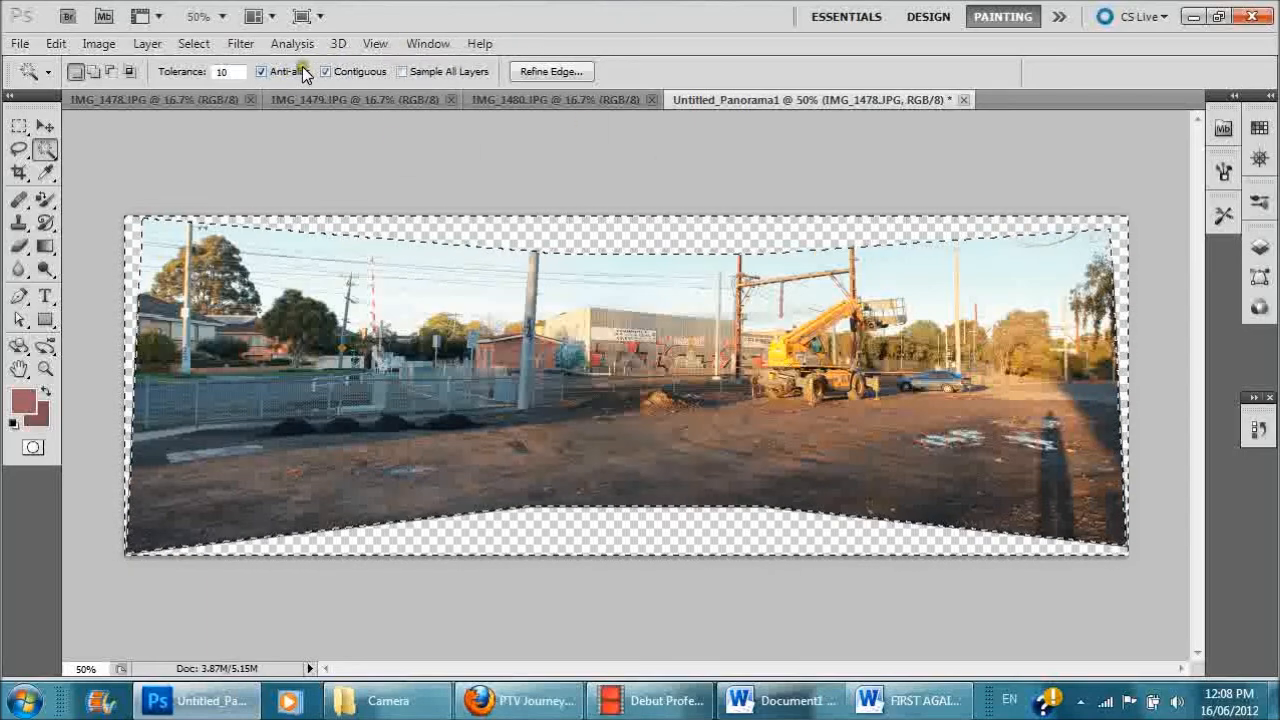
# Step: Fill the expanded selection using Content-Aware in Normal mode at 100% opacity, and deselect it
pyautogui.click(55, 44)
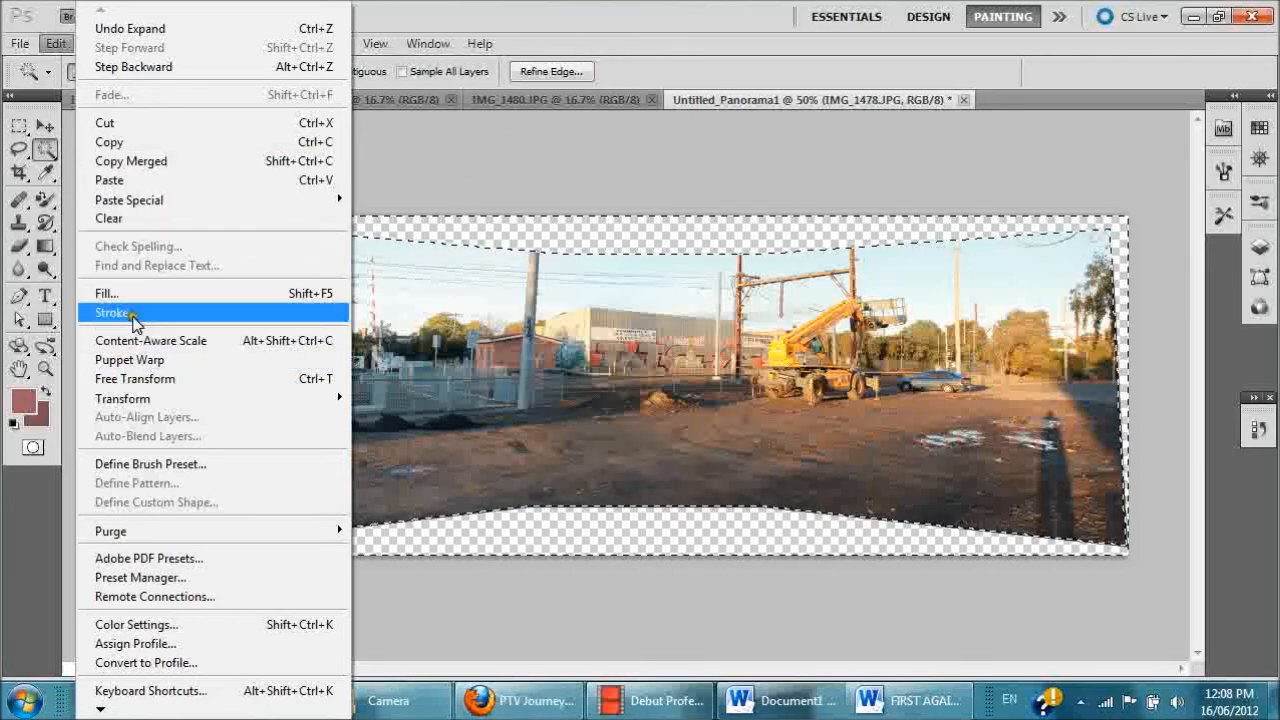
pyautogui.click(134, 294)
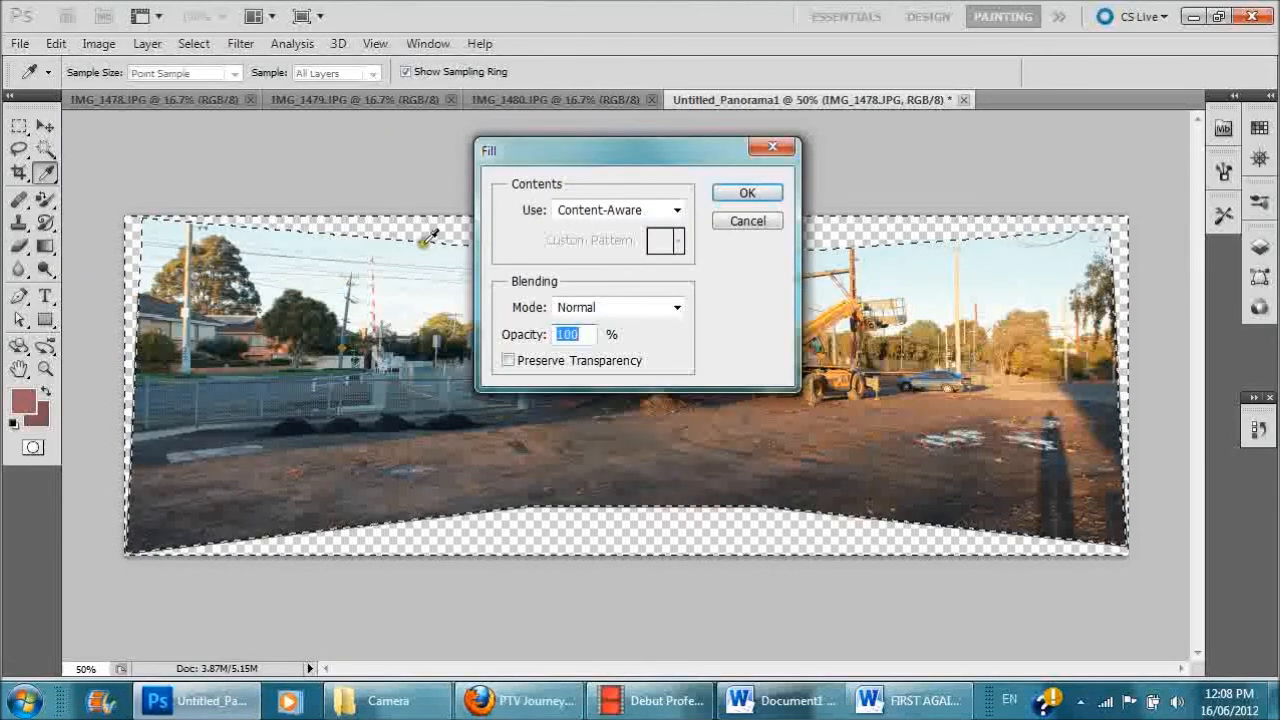
pyautogui.click(745, 198)
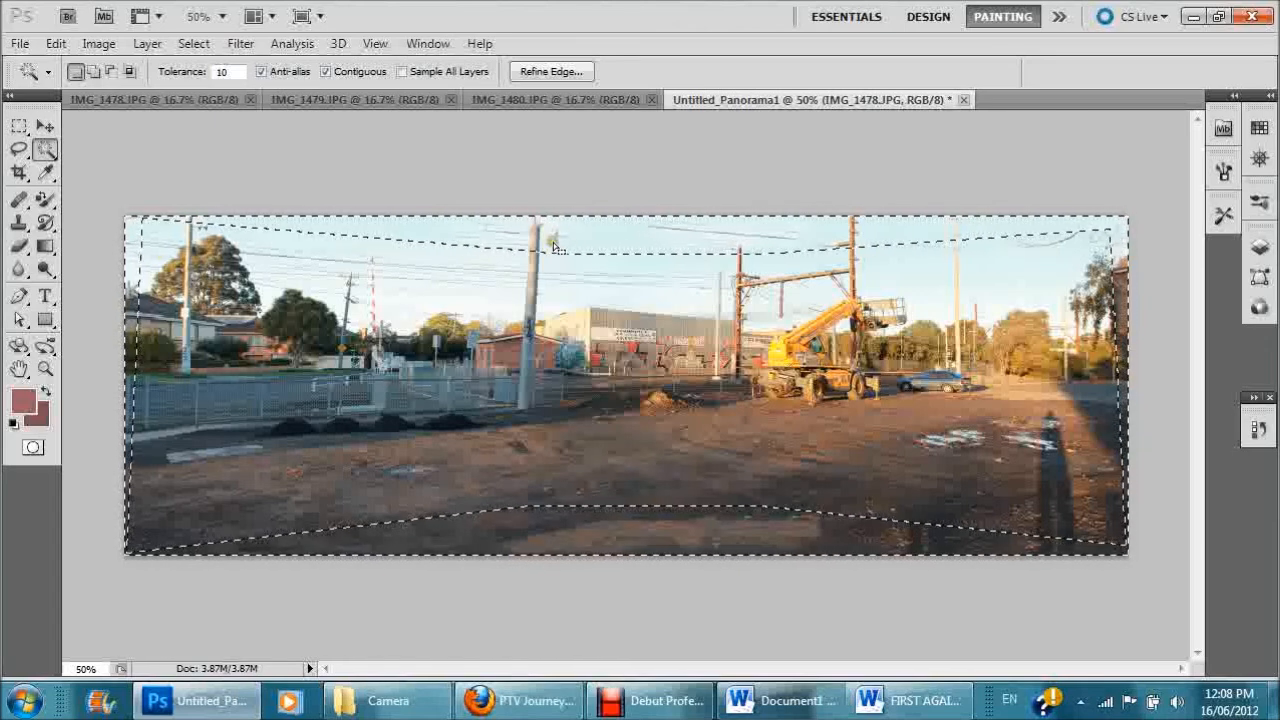
pyautogui.hotkey('ctrl', 'd')
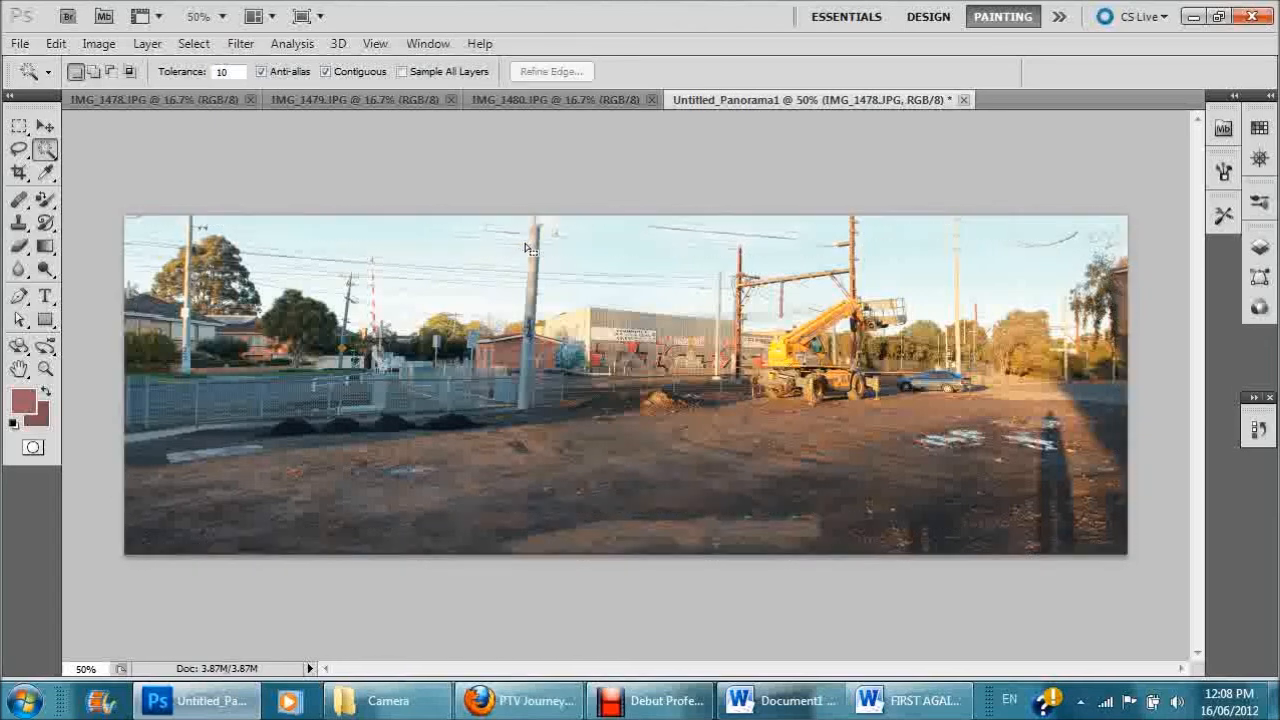